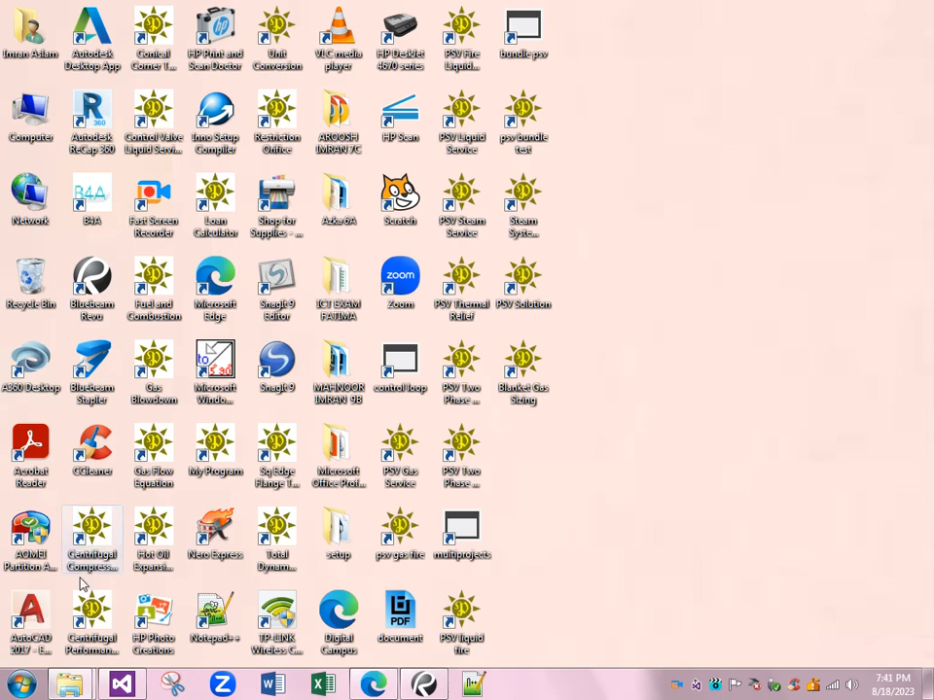
- Run PSV Solution Setup from the setup folder and accept English as the installation language
{"action": "mouse_move", "coordinate": [70, 685]}
{"action": "left_click", "coordinate": [83, 477]}
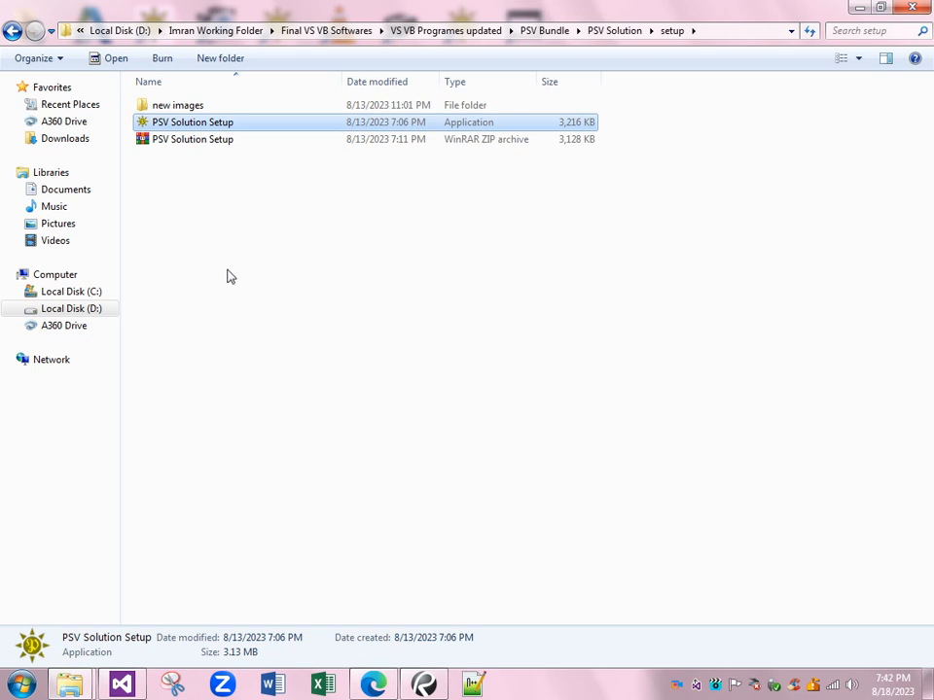
{"action": "double_click", "coordinate": [198, 124]}
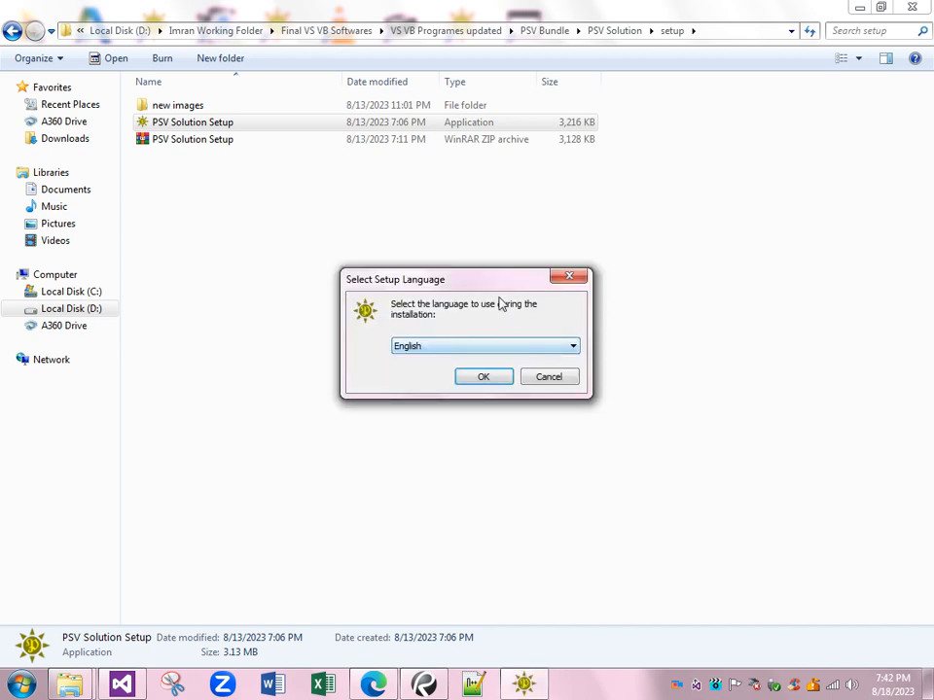
{"action": "left_click_drag", "start_coordinate": [489, 287], "coordinate": [465, 242]}
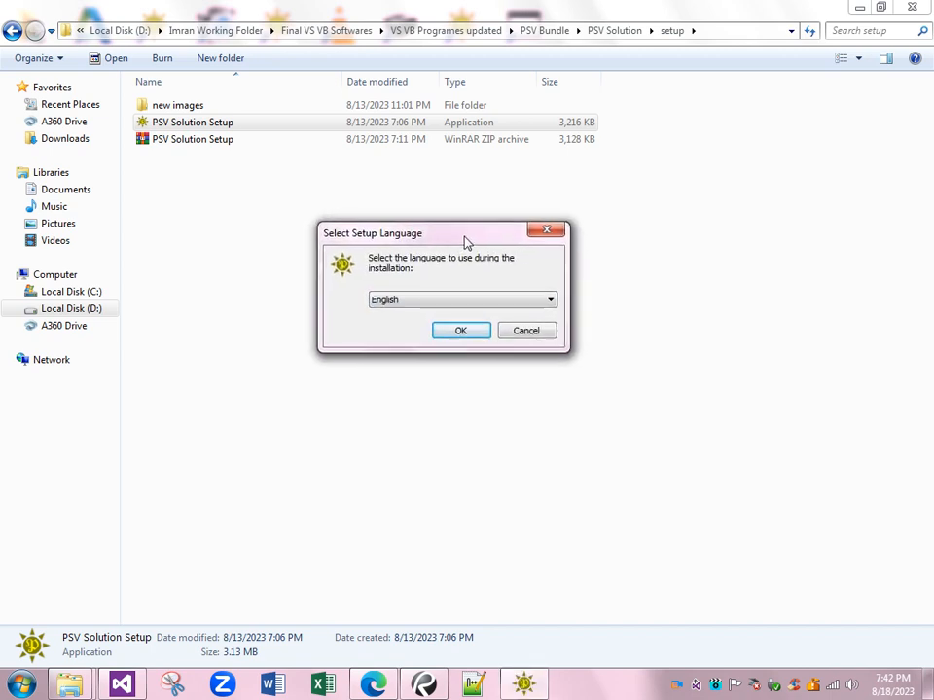
{"action": "left_click", "coordinate": [517, 301]}
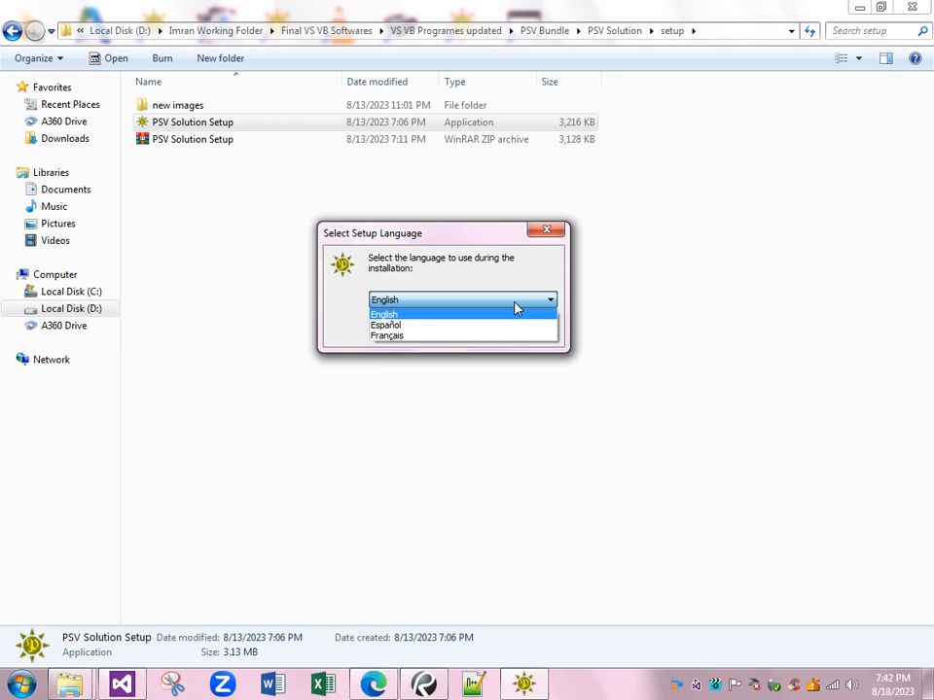
{"action": "left_click", "coordinate": [517, 303]}
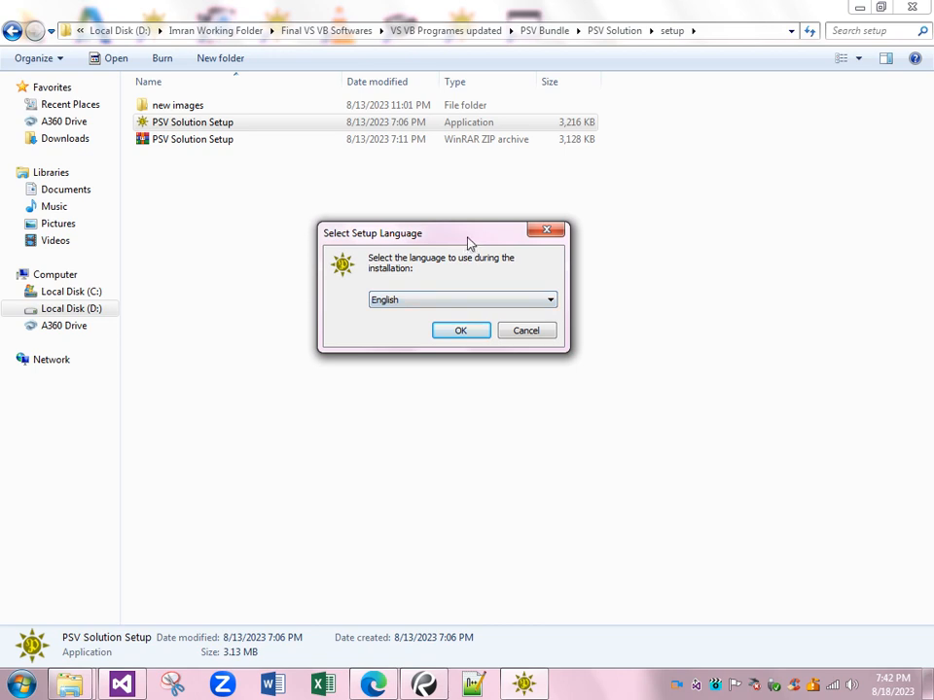
{"action": "left_click_drag", "start_coordinate": [465, 243], "coordinate": [477, 240]}
{"action": "left_click", "coordinate": [480, 327]}
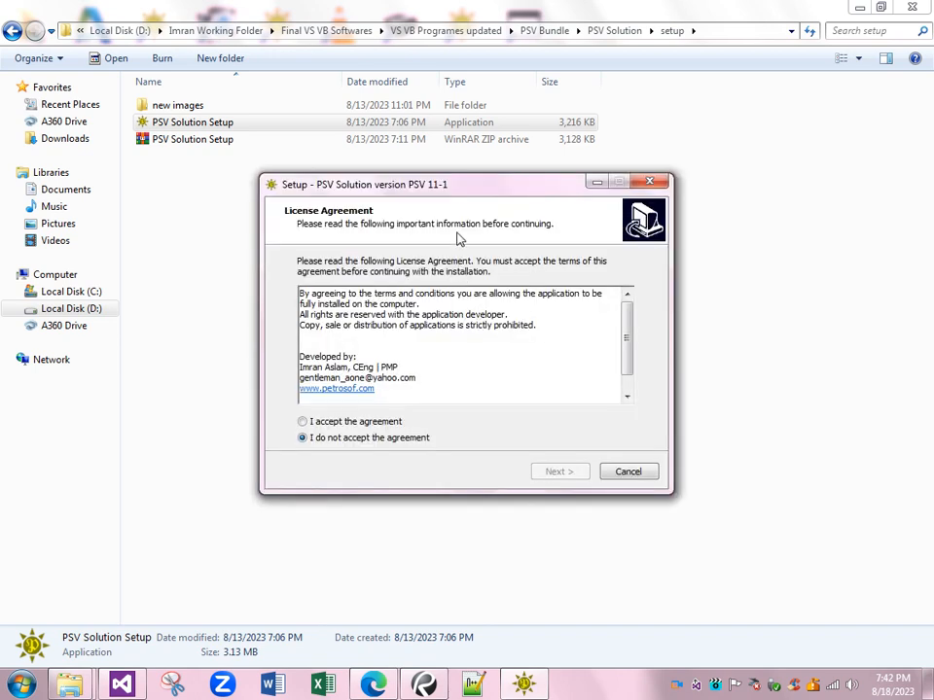
- Accept the license agreement, continue with the desktop shortcut option to the ready-to-install page, and exit the setup without installing
{"action": "left_click_drag", "start_coordinate": [449, 184], "coordinate": [477, 177]}
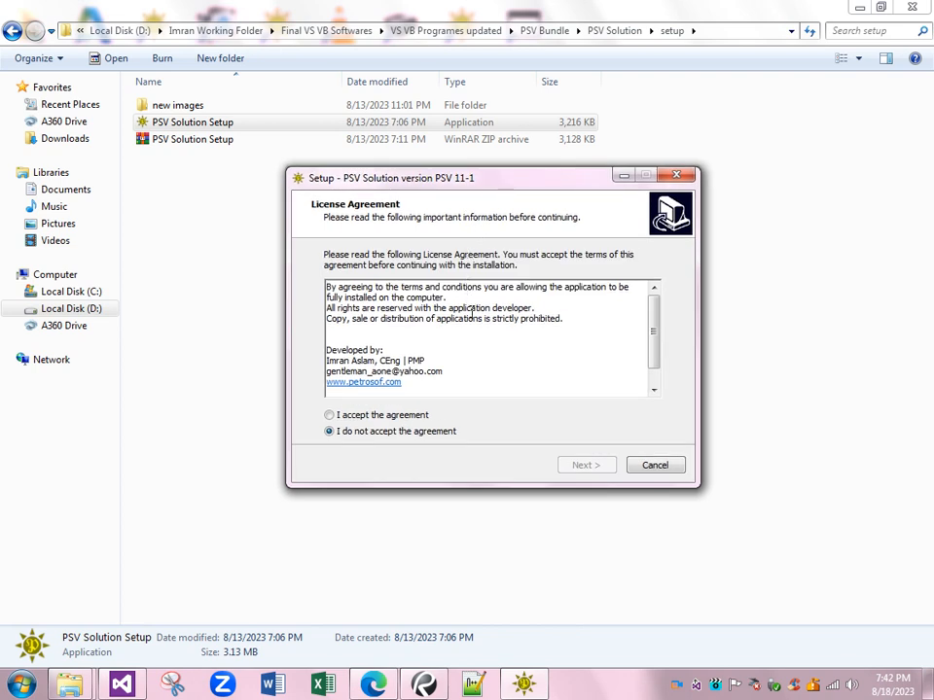
{"action": "left_click", "coordinate": [381, 416]}
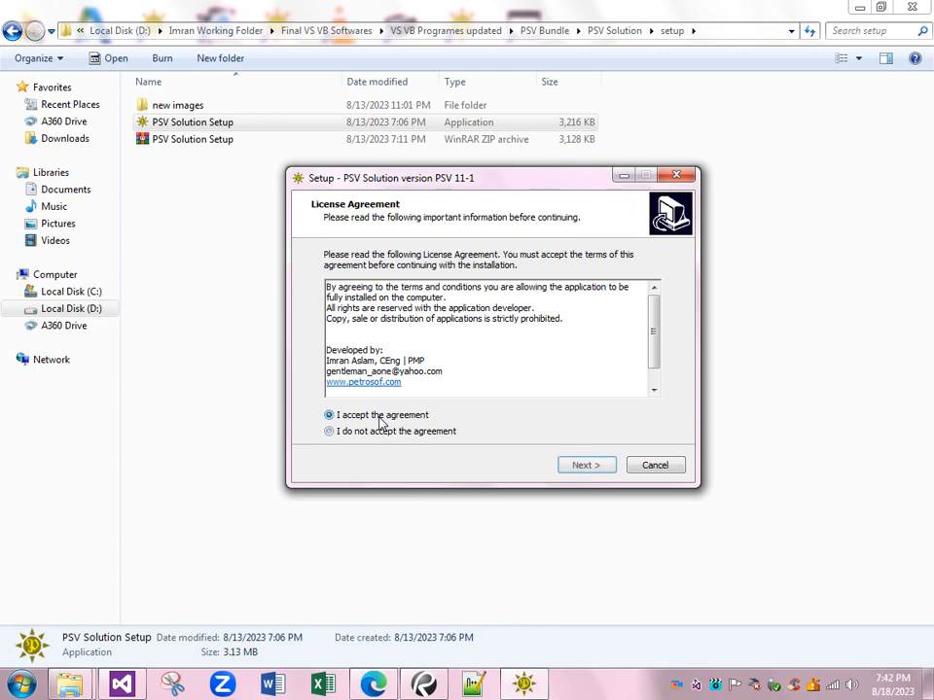
{"action": "left_click", "coordinate": [586, 464]}
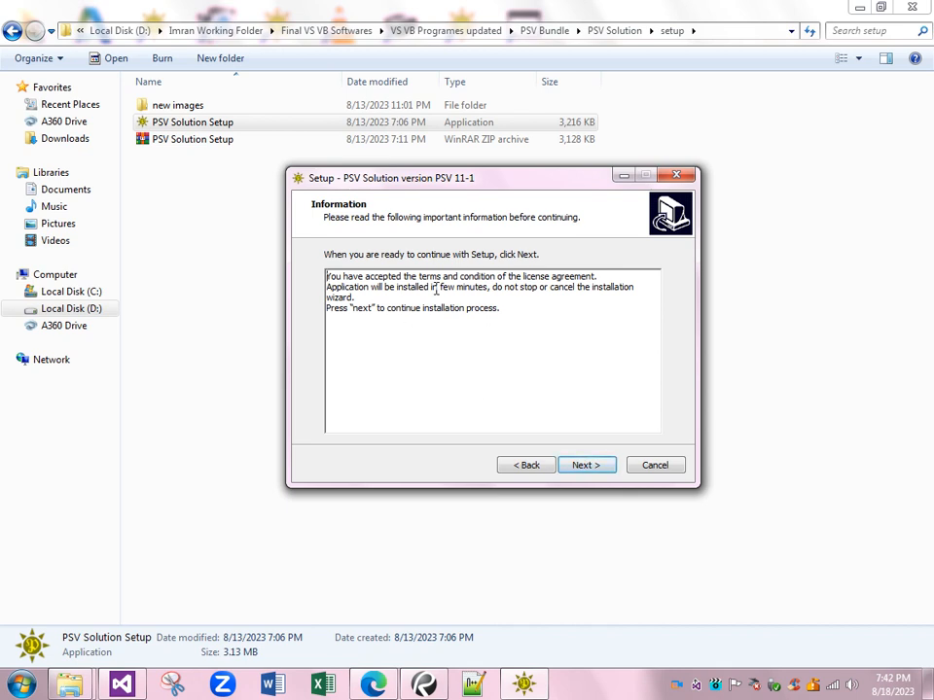
{"action": "left_click", "coordinate": [588, 469]}
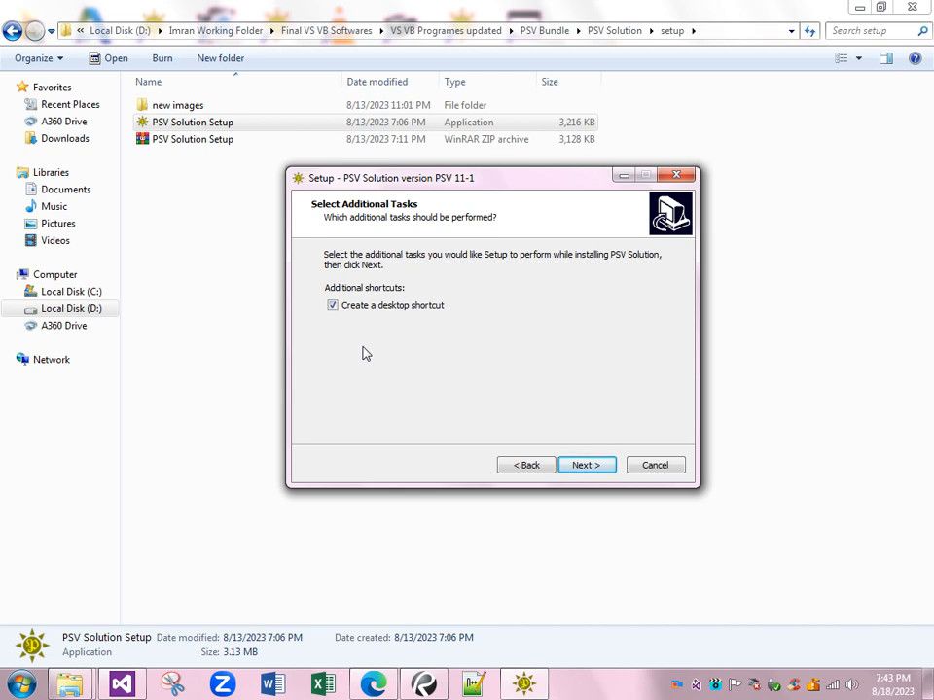
{"action": "left_click", "coordinate": [591, 466]}
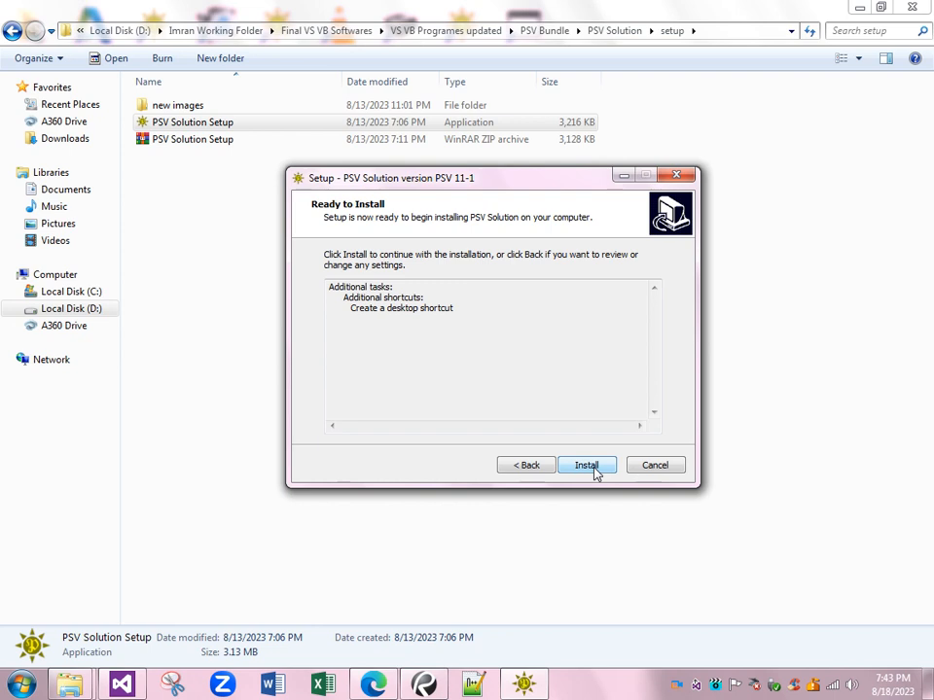
{"action": "left_click", "coordinate": [668, 470]}
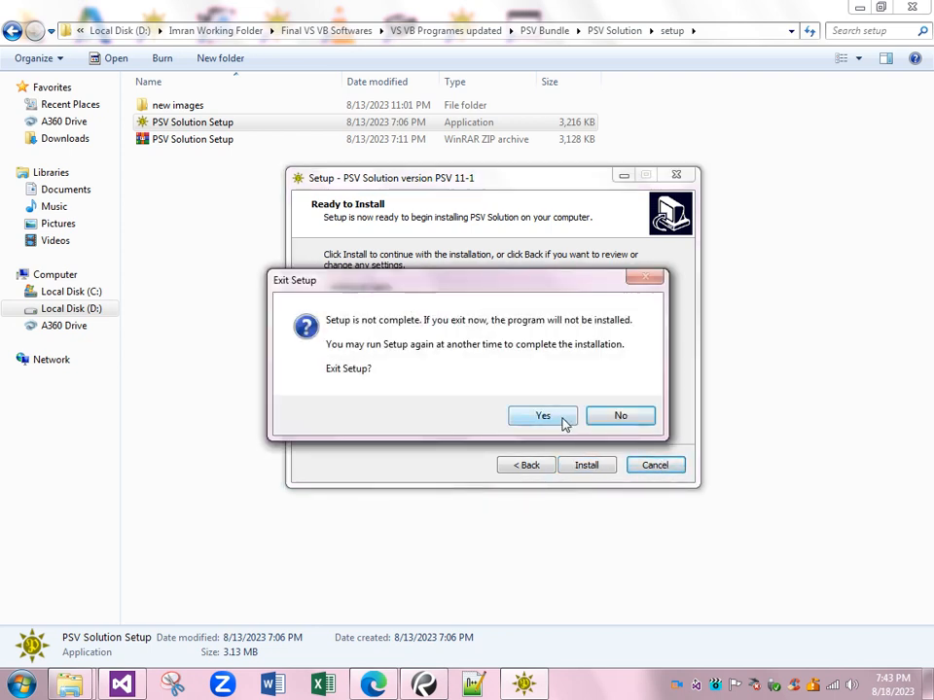
{"action": "left_click", "coordinate": [563, 423]}
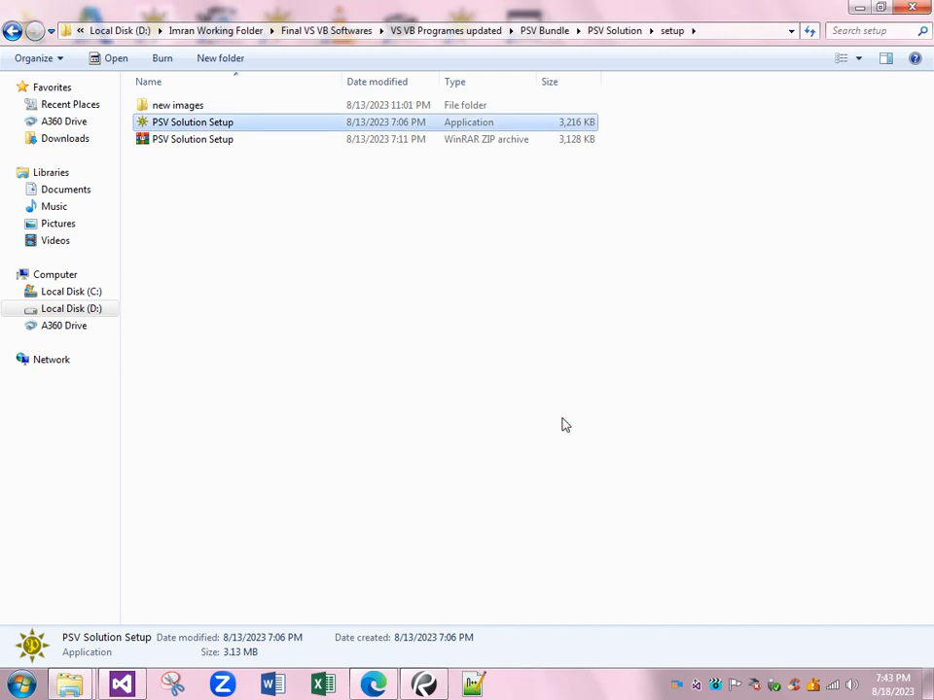
- Launch PSV Solution from the desktop and open its PSV Gas Service sizing application
{"action": "left_click", "coordinate": [927, 692]}
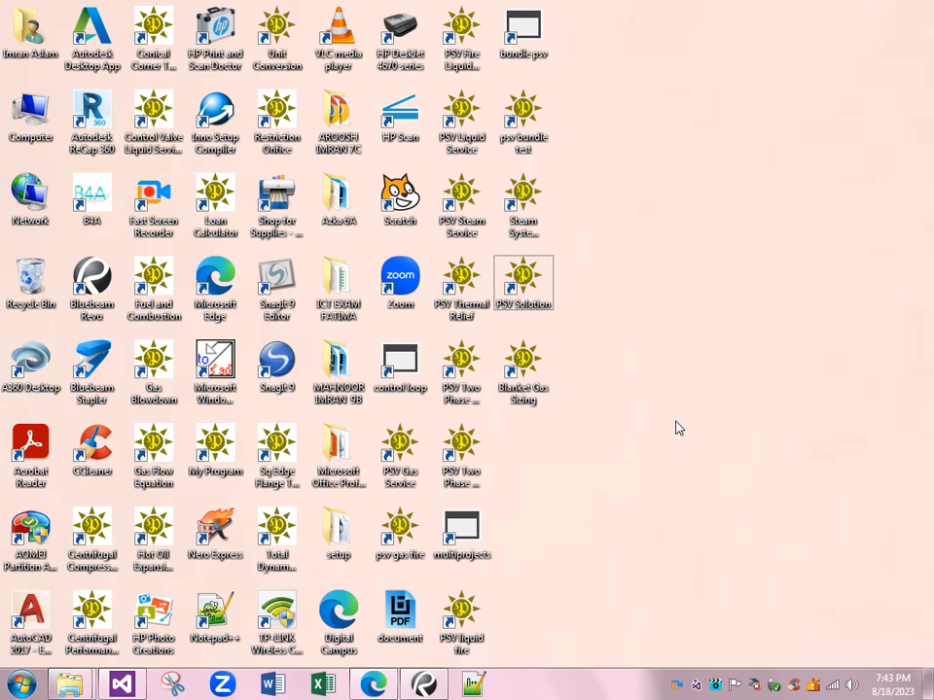
{"action": "double_click", "coordinate": [525, 292]}
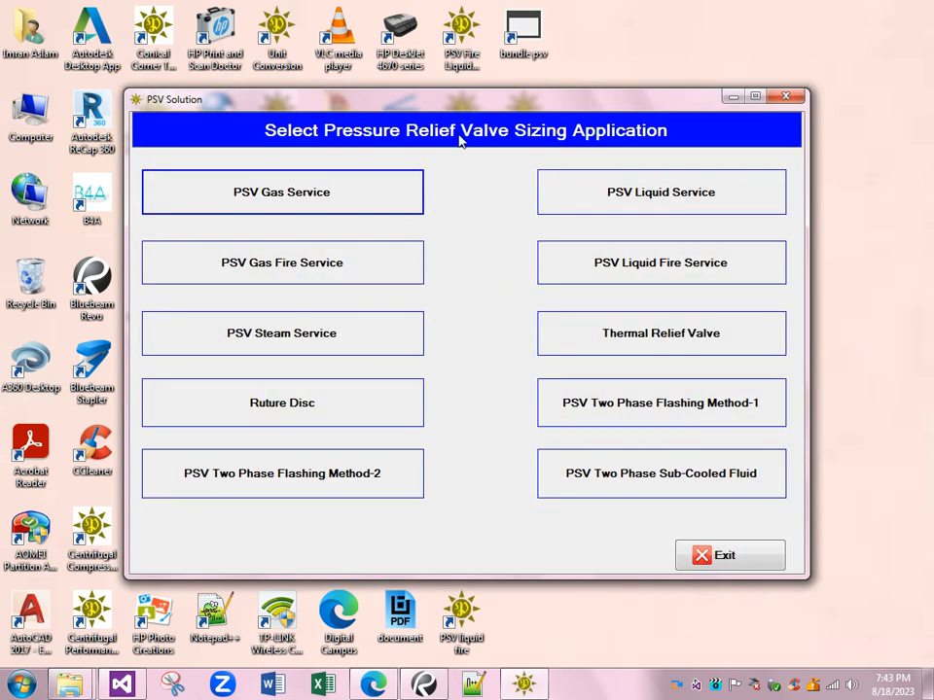
{"action": "mouse_move", "coordinate": [459, 103]}
{"action": "left_mouse_down"}
{"action": "mouse_move", "coordinate": [437, 89]}
{"action": "mouse_move", "coordinate": [447, 113]}
{"action": "left_mouse_up"}
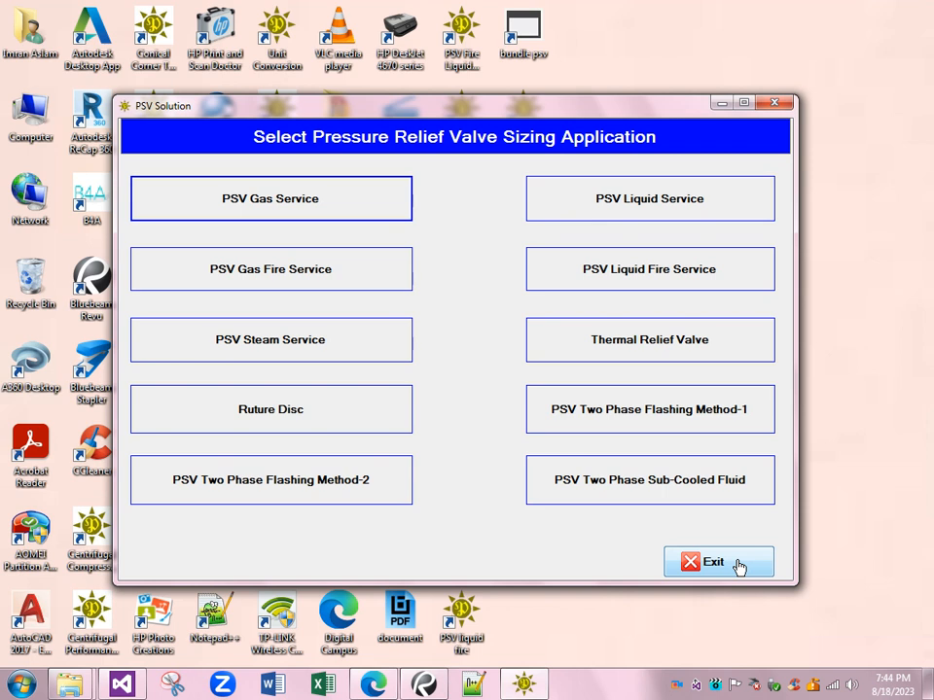
{"action": "left_click", "coordinate": [302, 207]}
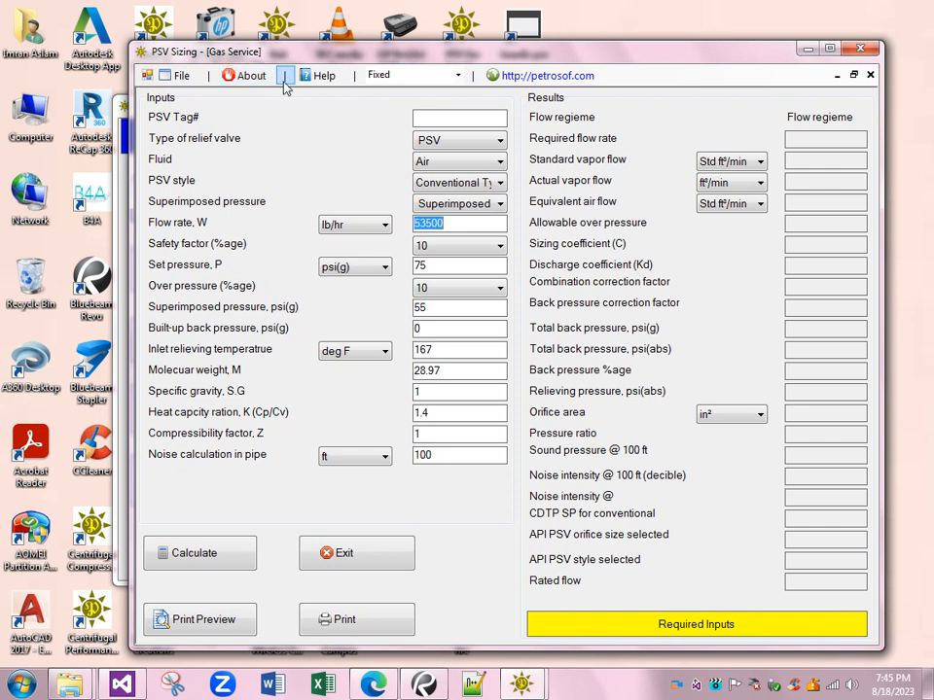
- Review the file commands and the About information of the Gas Service sizing window
{"action": "left_click", "coordinate": [179, 77]}
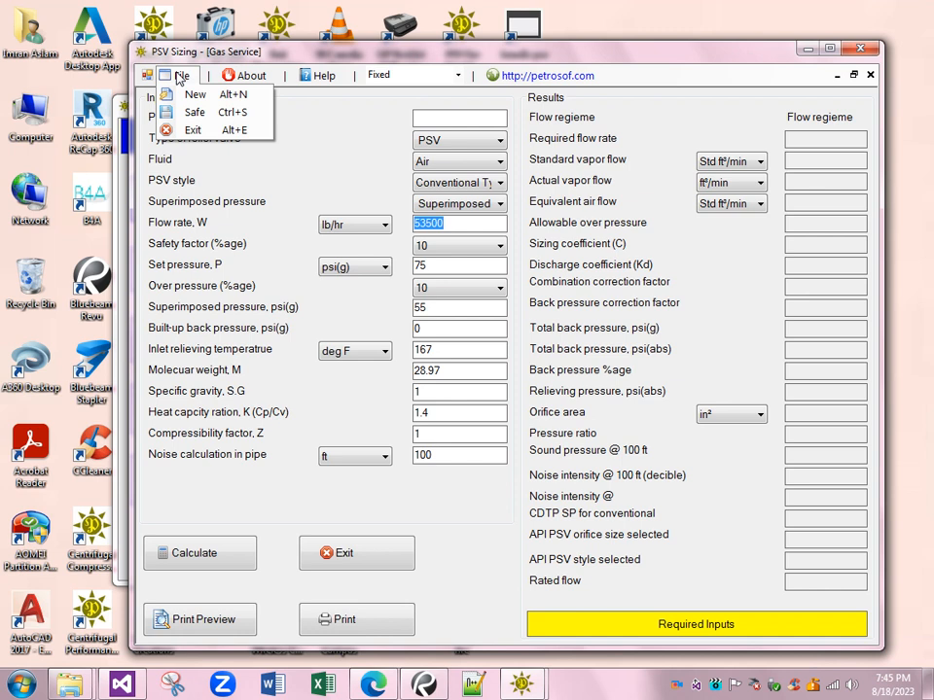
{"action": "left_click", "coordinate": [178, 77]}
{"action": "left_click", "coordinate": [177, 77]}
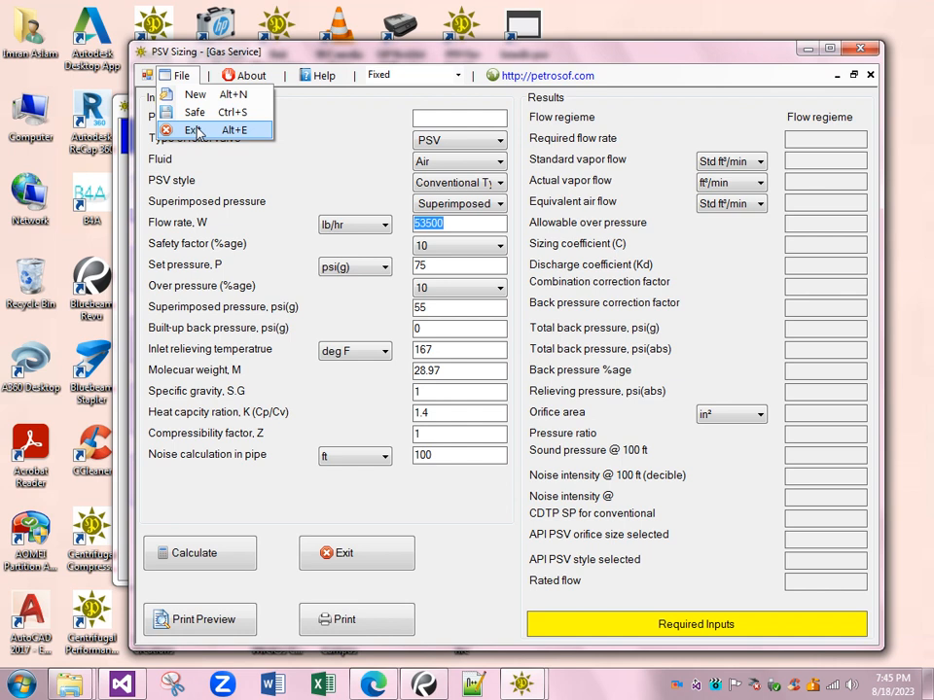
{"action": "left_click", "coordinate": [249, 77]}
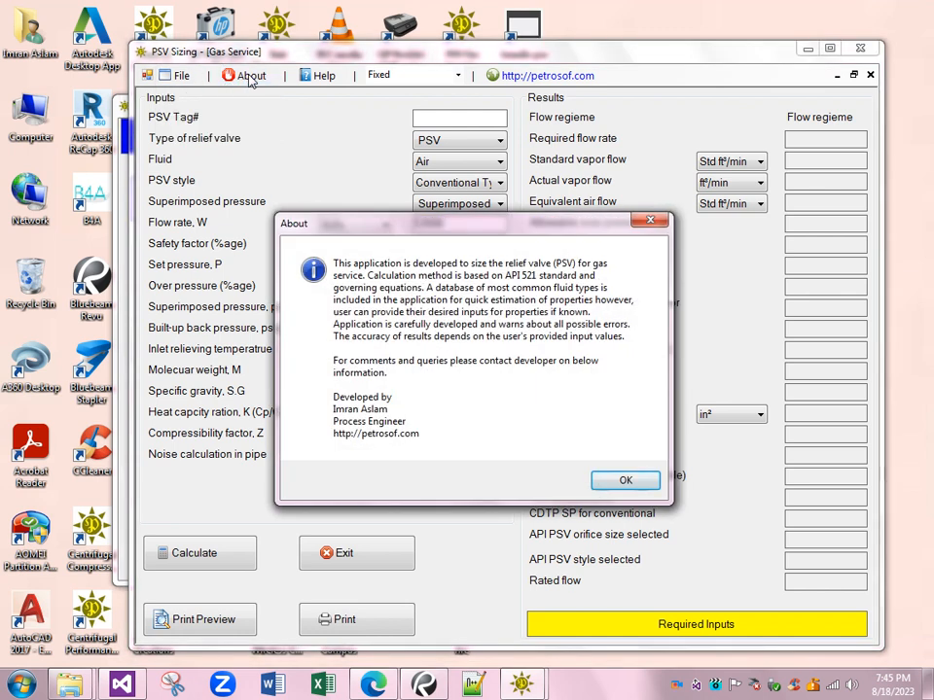
{"action": "left_click_drag", "start_coordinate": [453, 226], "coordinate": [501, 175]}
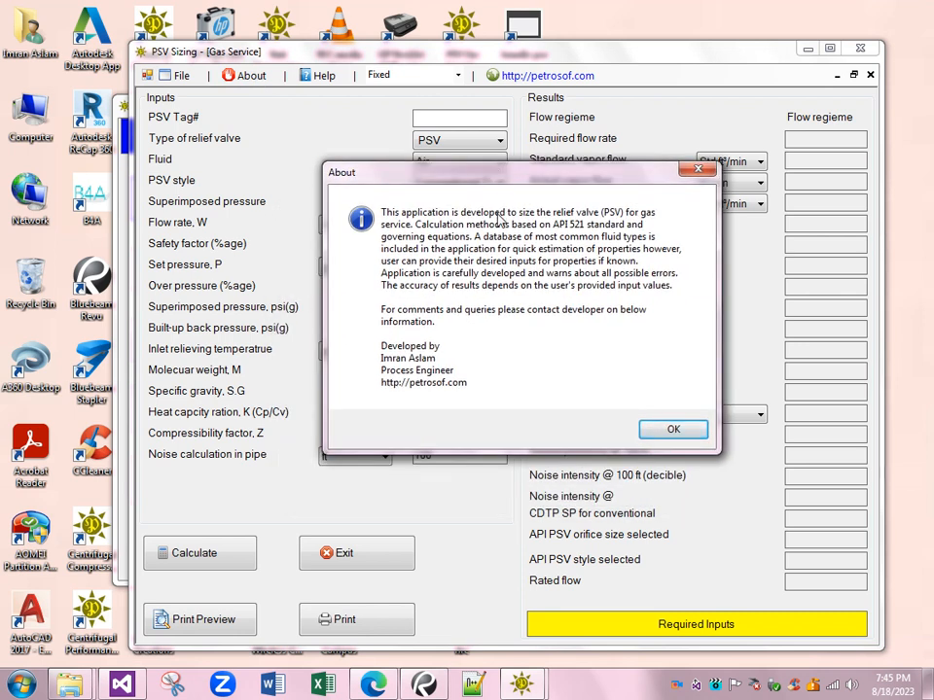
{"action": "left_click", "coordinate": [669, 429]}
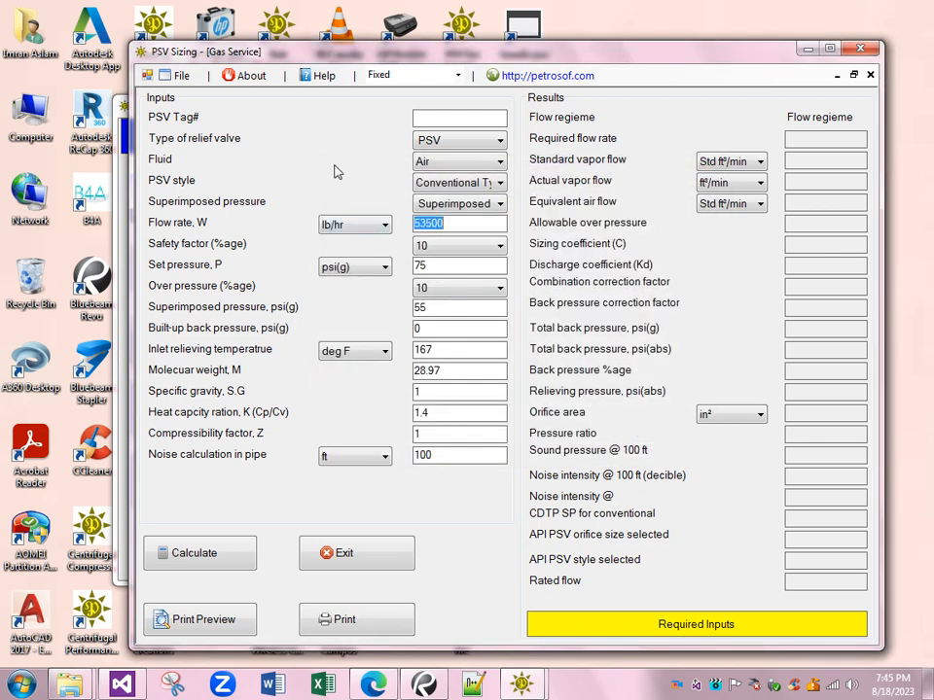
- Open the PSV Gas Service help manual, skim its pages, and return to the Gas Service sizing window
{"action": "left_click", "coordinate": [325, 78]}
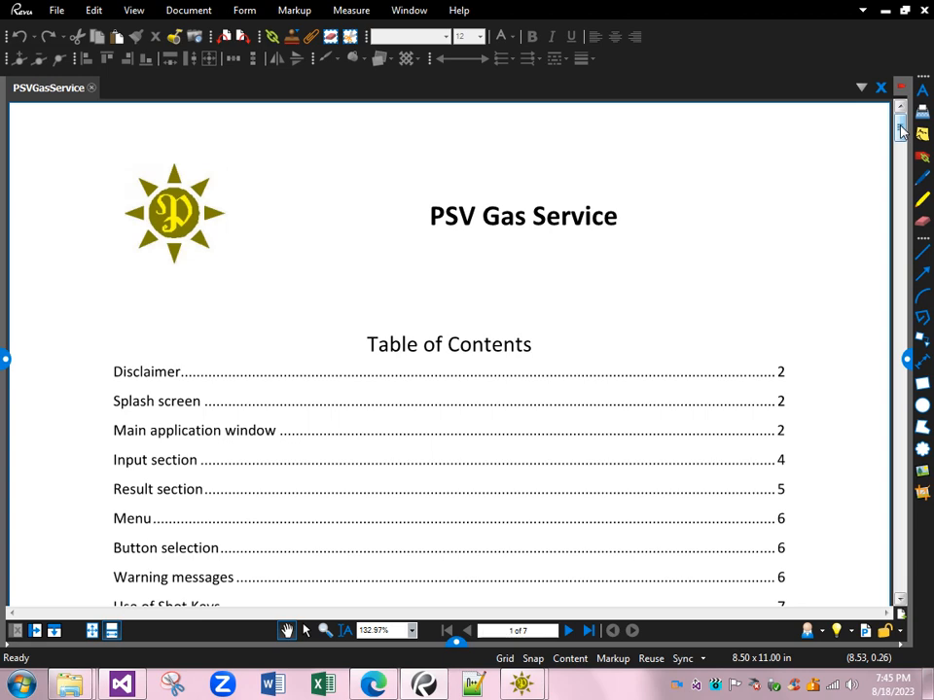
{"action": "left_click_drag", "start_coordinate": [901, 131], "coordinate": [903, 445]}
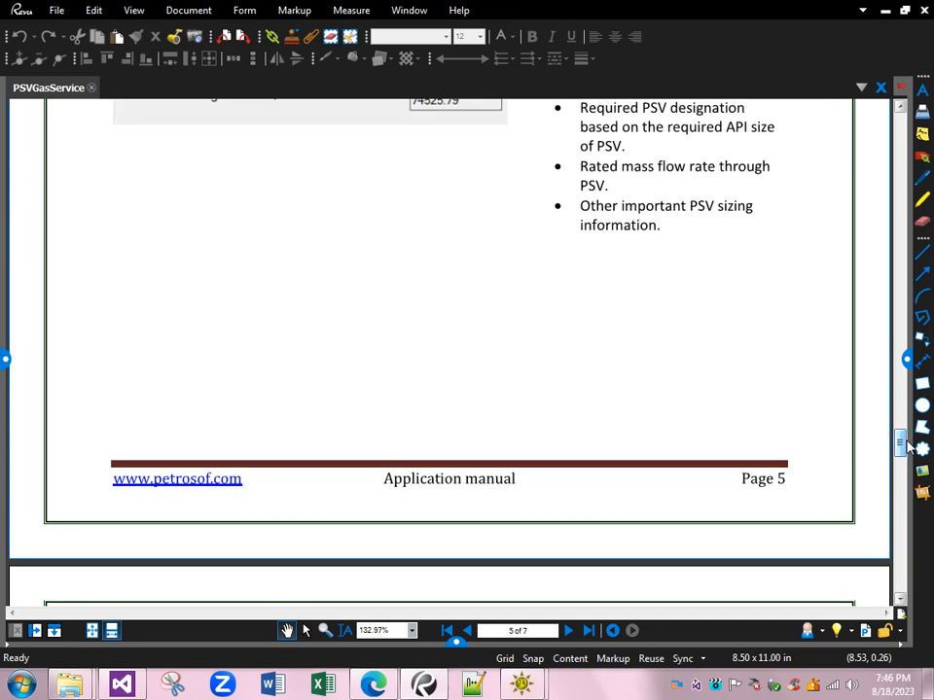
{"action": "key", "text": "Home"}
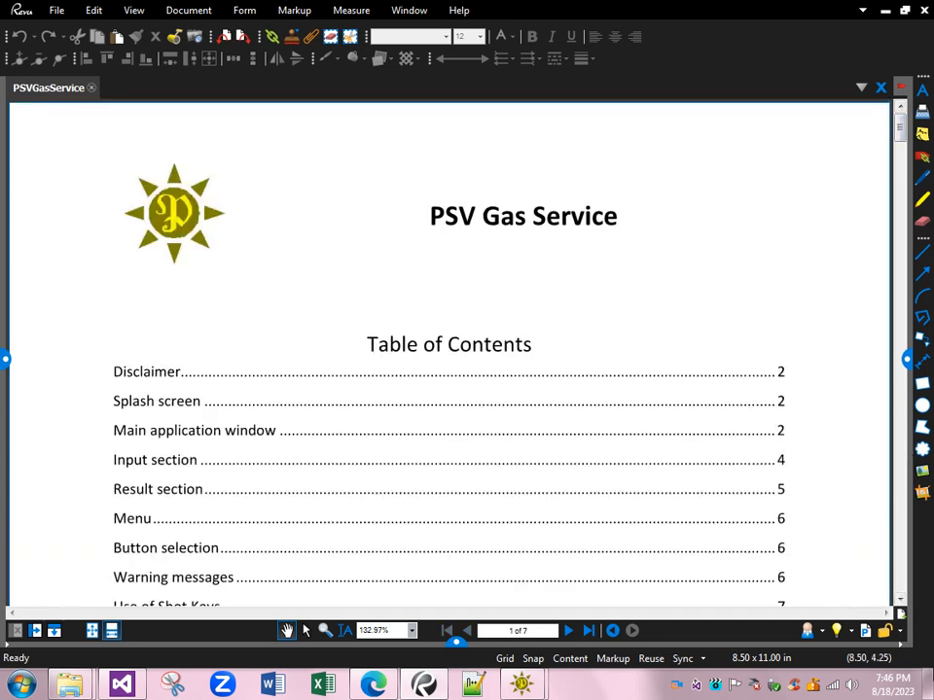
{"action": "left_click", "coordinate": [513, 689]}
{"action": "mouse_move", "coordinate": [513, 689]}
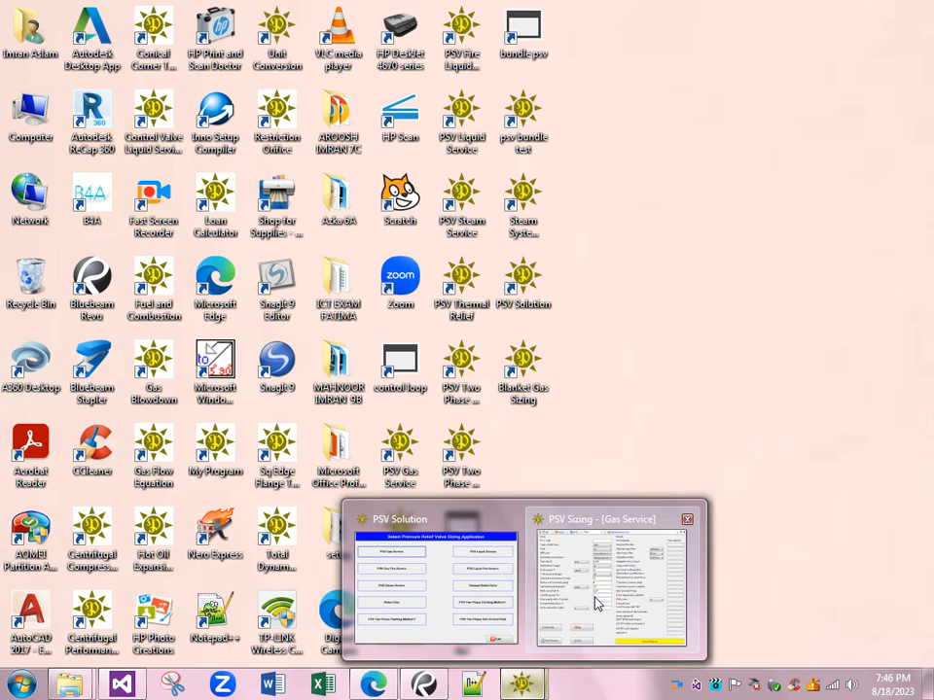
{"action": "left_click", "coordinate": [595, 600]}
{"action": "left_click_drag", "start_coordinate": [496, 53], "coordinate": [472, 51]}
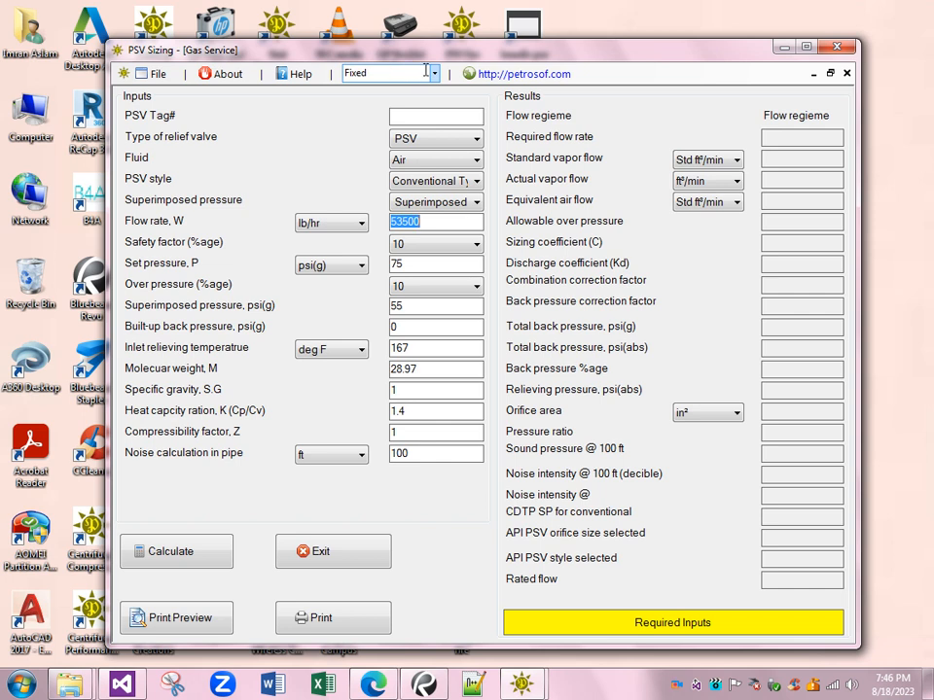
- Examine the available choices for number format, relief valve type, fluid, PSV style and superimposed pressure, keeping the current selections
{"action": "left_click", "coordinate": [434, 74]}
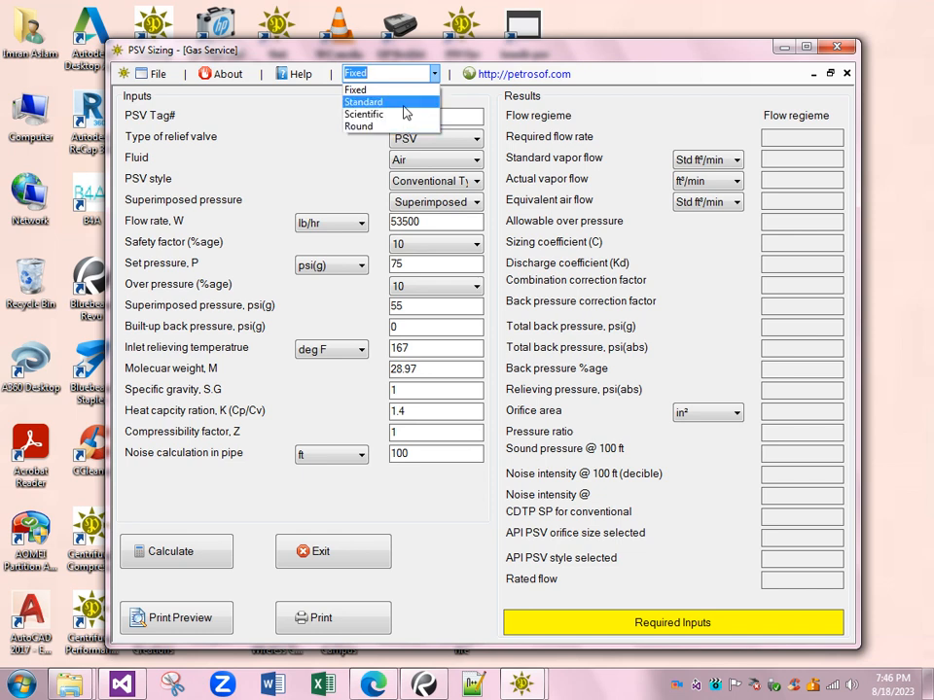
{"action": "left_click", "coordinate": [409, 72]}
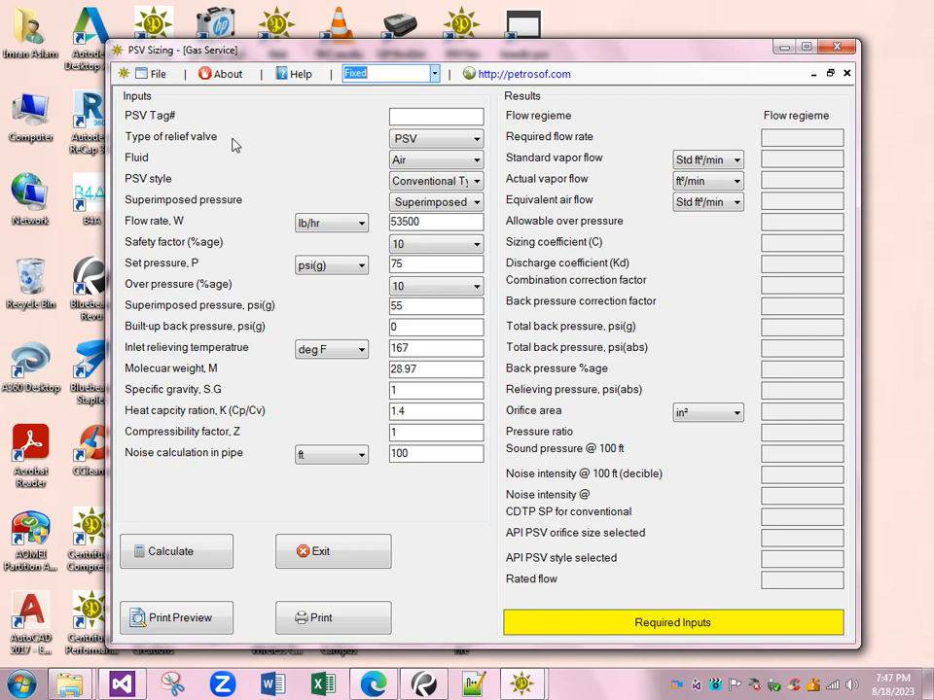
{"action": "left_click", "coordinate": [464, 143]}
{"action": "left_click", "coordinate": [469, 152]}
{"action": "left_click", "coordinate": [464, 162]}
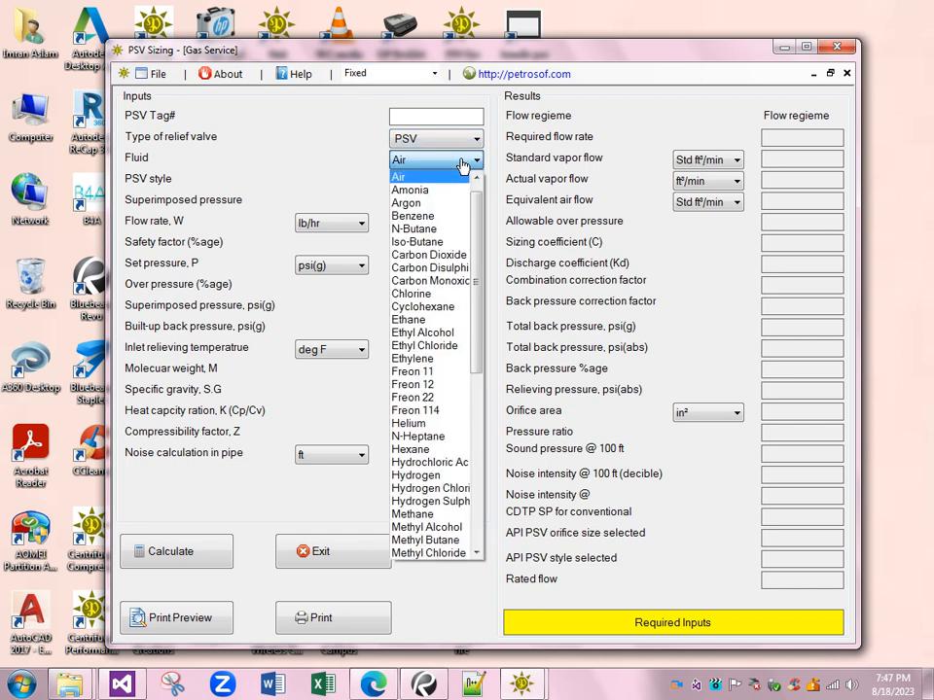
{"action": "left_click", "coordinate": [462, 176]}
{"action": "left_click", "coordinate": [469, 183]}
{"action": "left_click", "coordinate": [467, 185]}
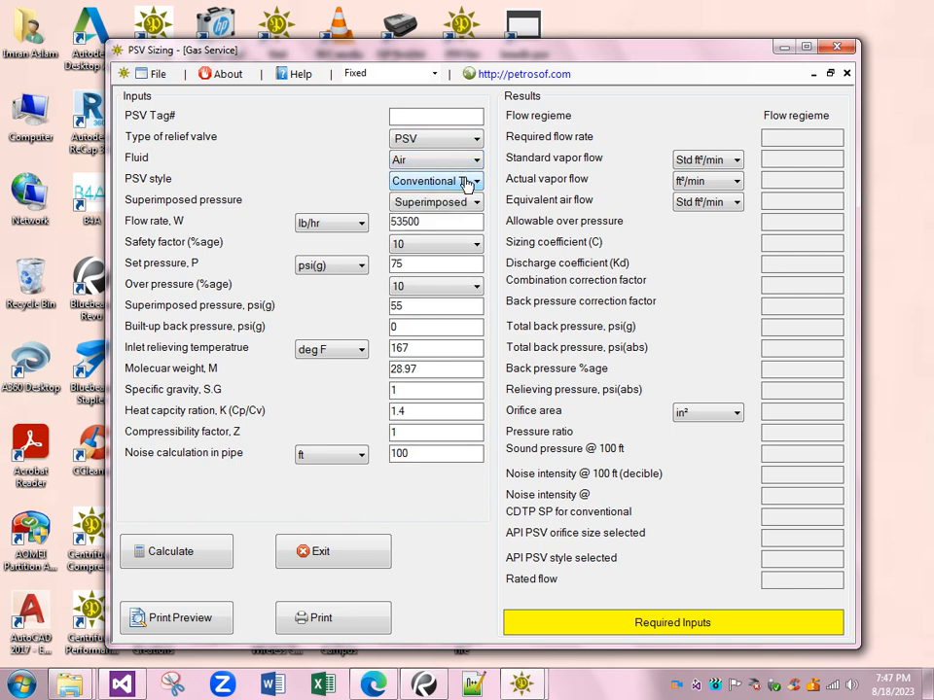
{"action": "left_click", "coordinate": [476, 202]}
{"action": "left_click", "coordinate": [457, 216]}
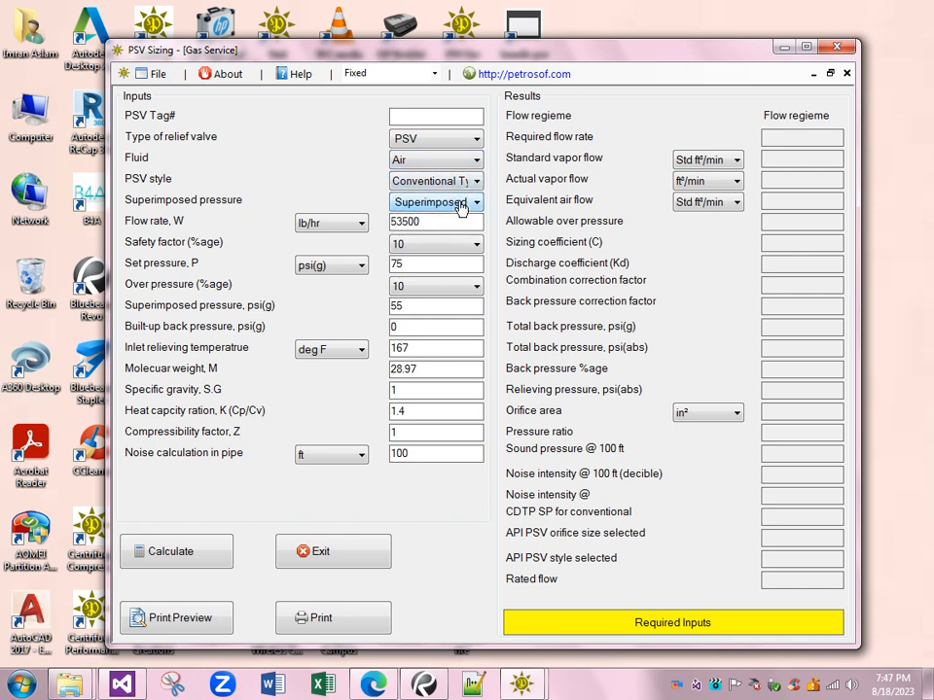
- Examine the unit choices for flow rate, set pressure and inlet relieving temperature, keeping the current units
{"action": "left_click", "coordinate": [366, 224]}
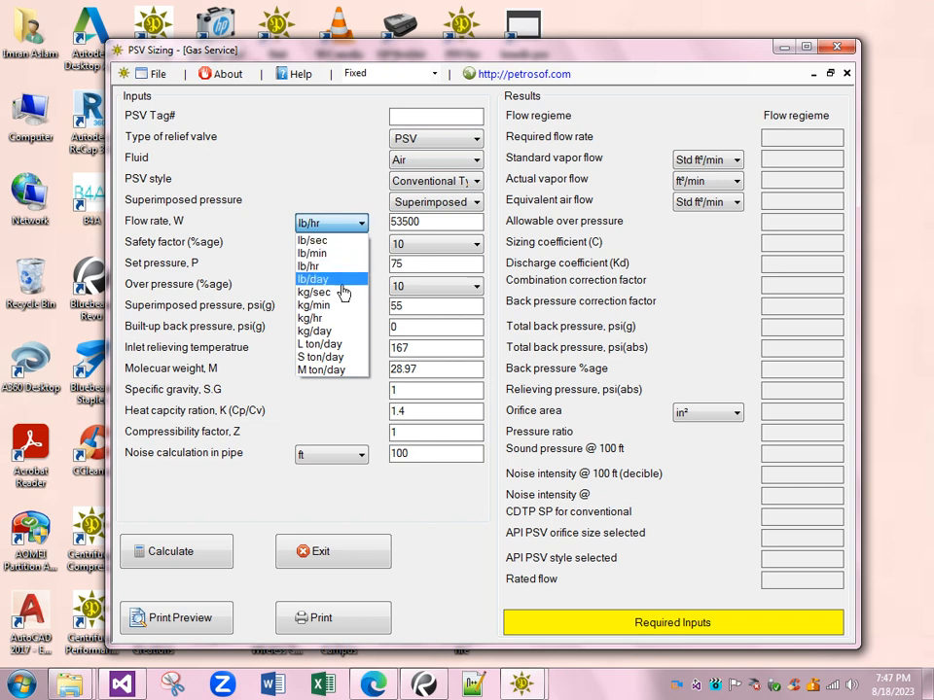
{"action": "left_click", "coordinate": [350, 224]}
{"action": "left_click", "coordinate": [350, 225]}
{"action": "left_click", "coordinate": [350, 225]}
{"action": "left_click", "coordinate": [350, 277]}
{"action": "left_click", "coordinate": [350, 276]}
{"action": "left_click", "coordinate": [347, 347]}
{"action": "left_click", "coordinate": [347, 348]}
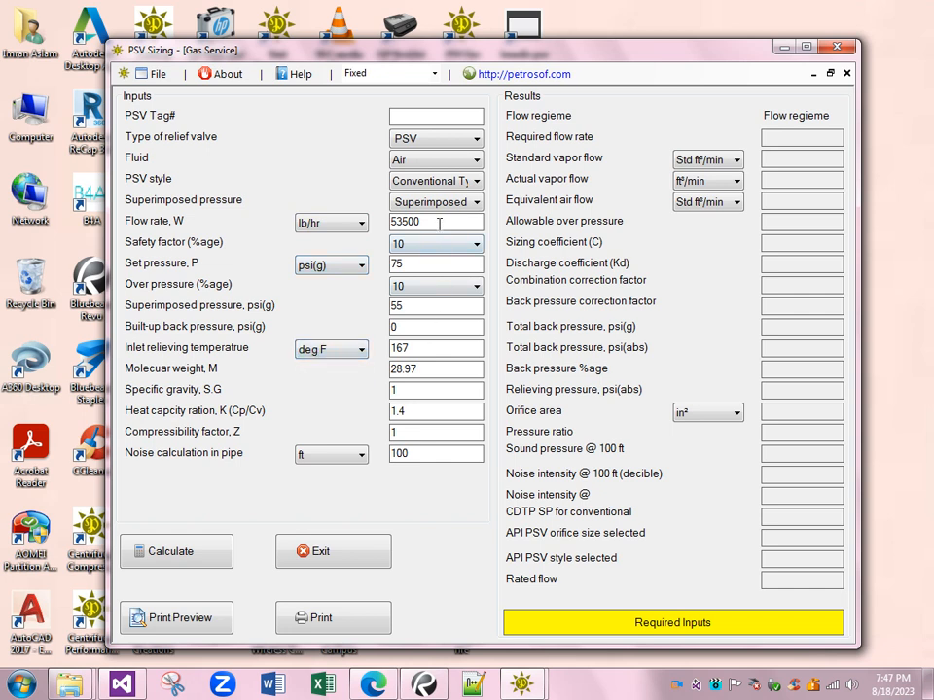
- Calculate the gas service relief valve sizing results from the default air inputs
{"action": "left_click", "coordinate": [431, 350]}
{"action": "left_click", "coordinate": [213, 554]}
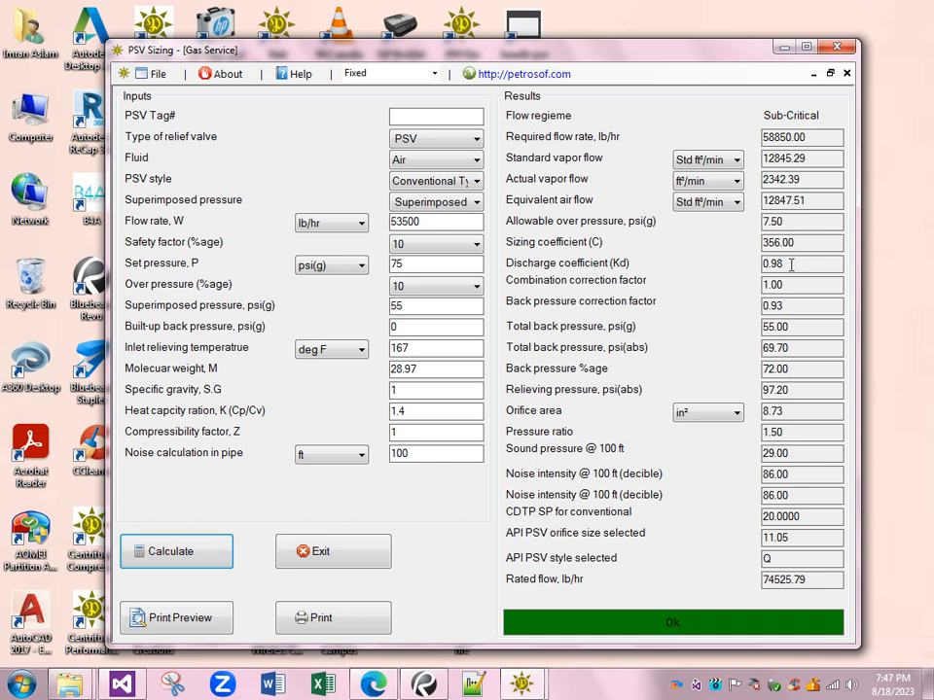
- Examine the unit choices for standard vapor flow, actual vapor flow and equivalent air flow, keeping the current units
{"action": "left_click", "coordinate": [733, 164]}
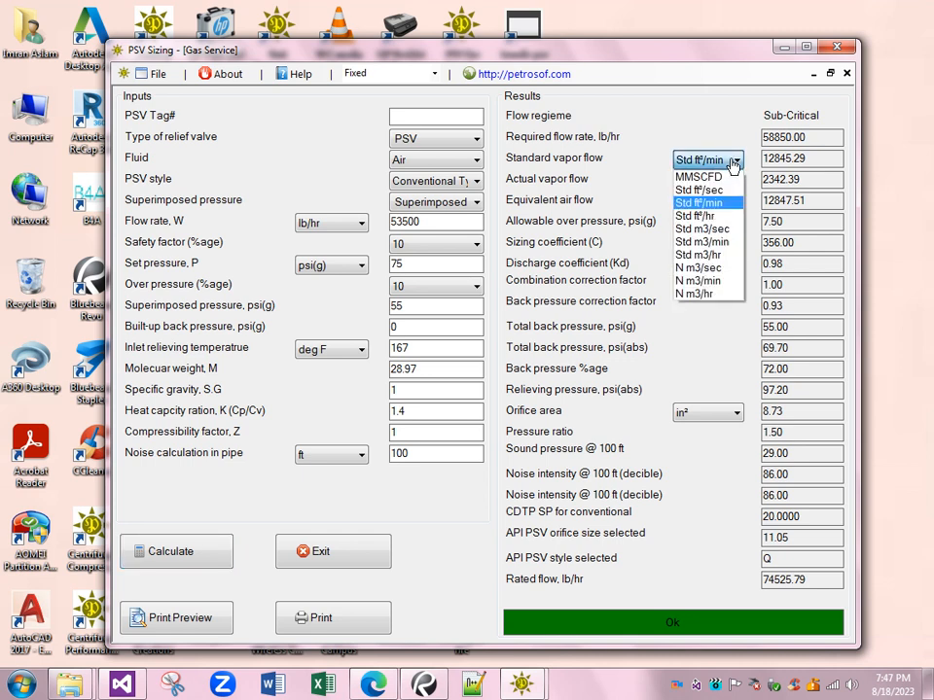
{"action": "left_click", "coordinate": [732, 163]}
{"action": "left_click", "coordinate": [733, 164]}
{"action": "left_click", "coordinate": [733, 163]}
{"action": "left_click", "coordinate": [732, 182]}
{"action": "left_click", "coordinate": [734, 207]}
{"action": "left_click", "coordinate": [732, 204]}
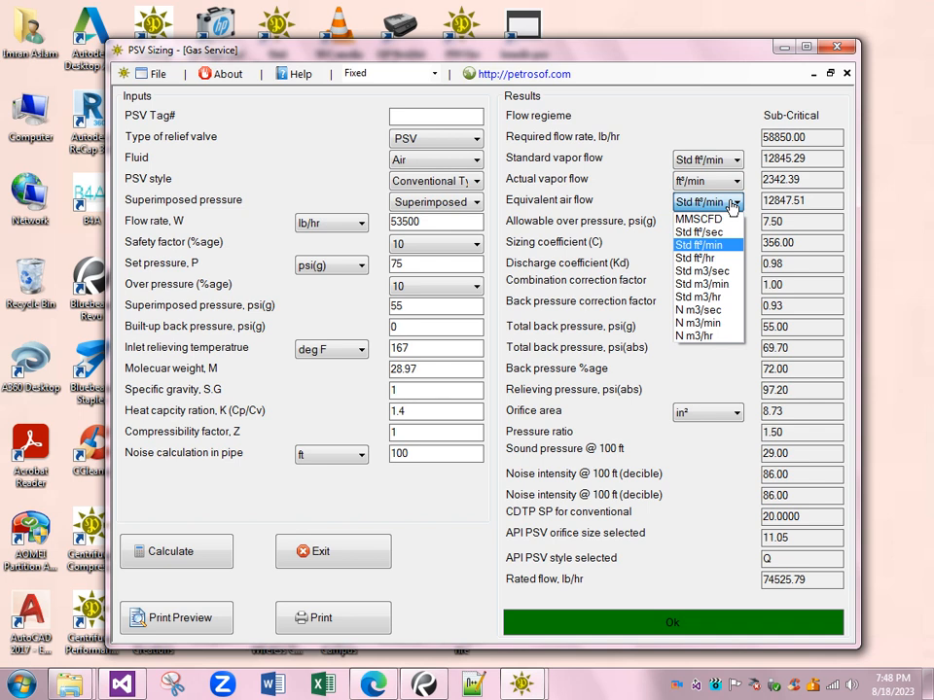
{"action": "left_click", "coordinate": [732, 204]}
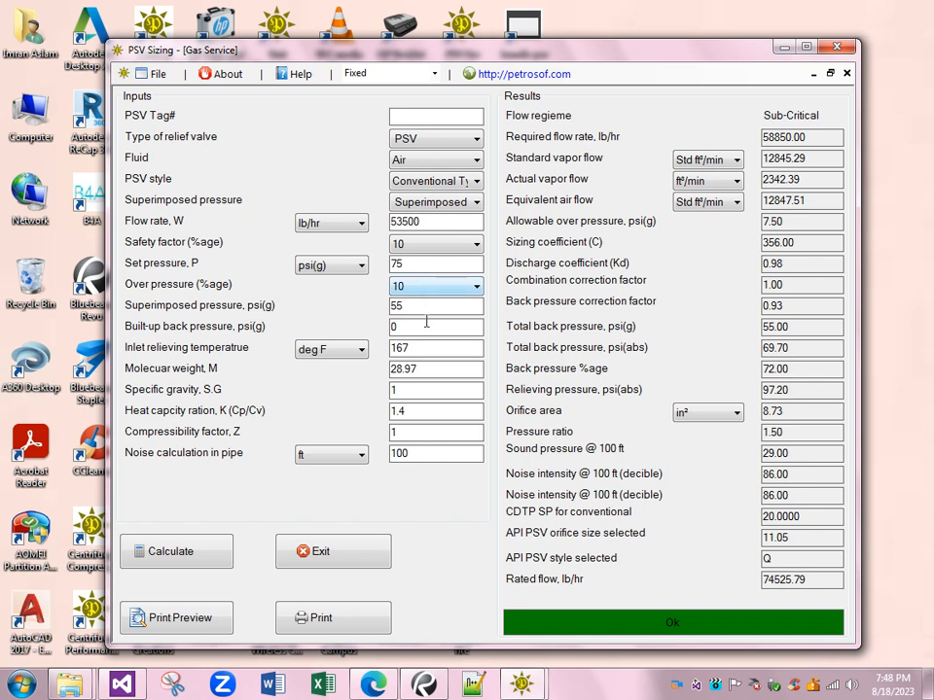
- Try to calculate the sizing with the non-numeric text "ddd" as the built-up back pressure
{"action": "double_click", "coordinate": [428, 308]}
{"action": "double_click", "coordinate": [424, 328]}
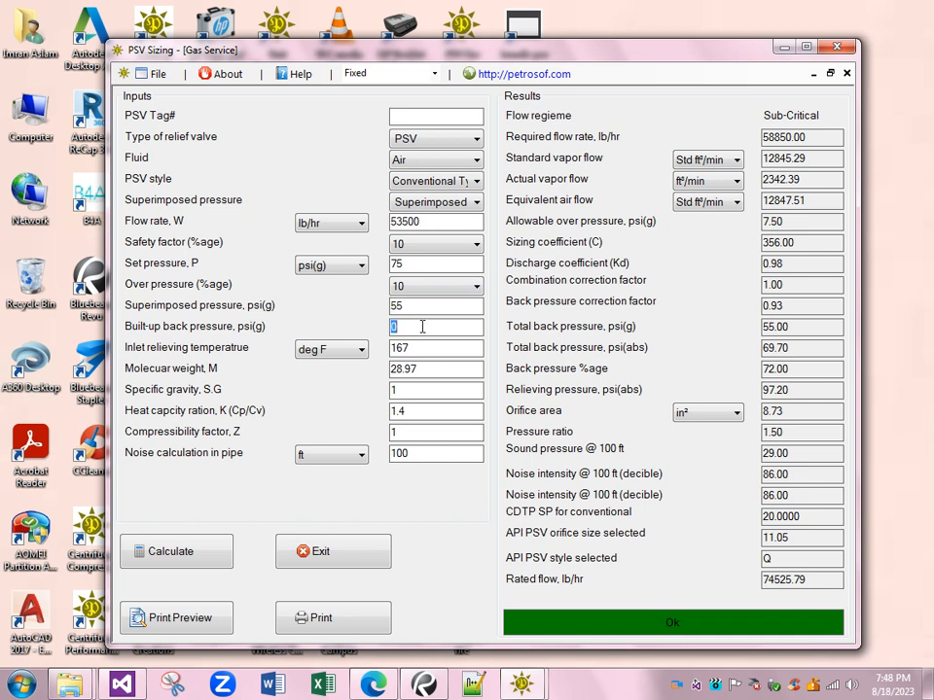
{"action": "type", "text": "ddd"}
{"action": "left_click", "coordinate": [221, 556]}
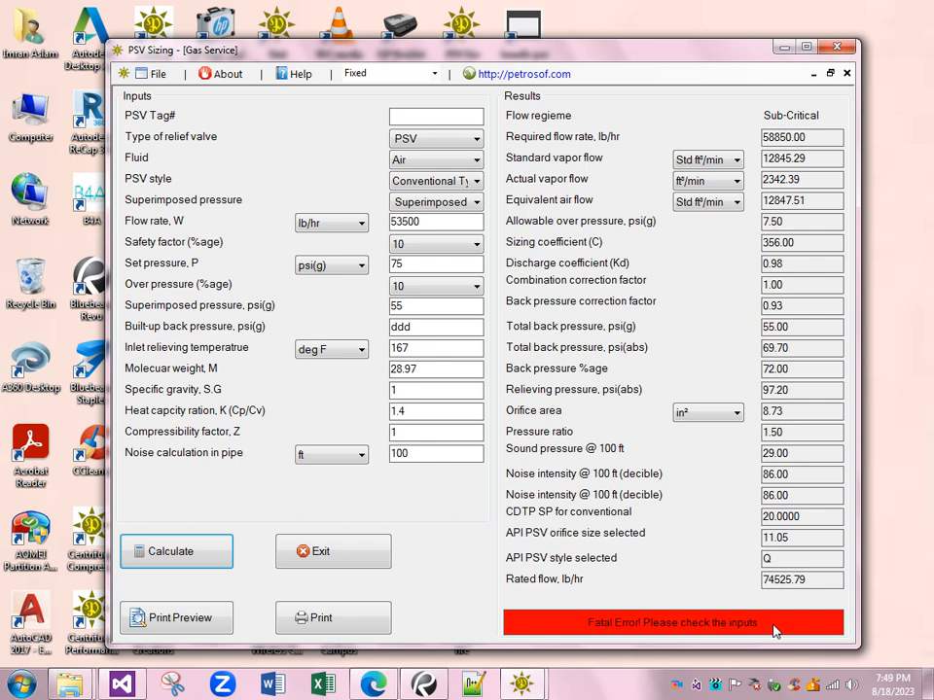
- Set the built-up back pressure to 0 and recalculate the sizing results
{"action": "double_click", "coordinate": [423, 331]}
{"action": "type", "text": "0"}
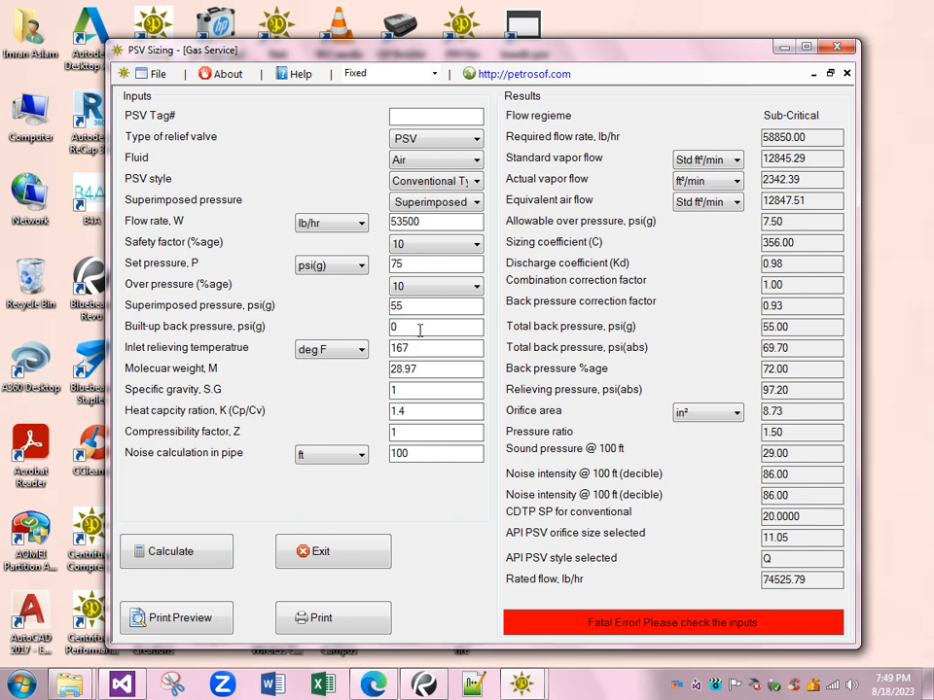
{"action": "left_click", "coordinate": [216, 552]}
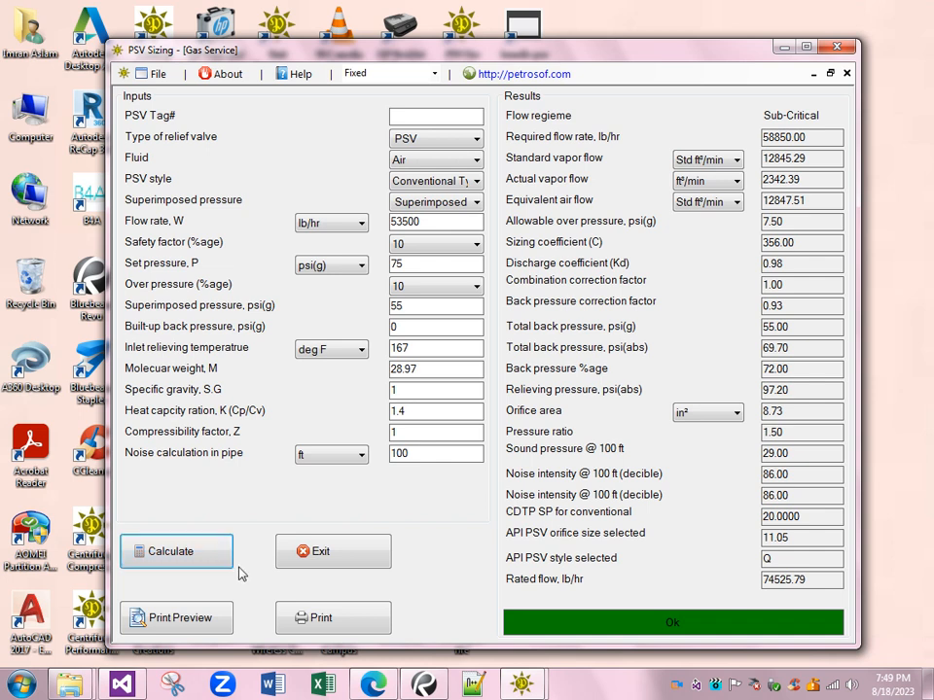
- Set the flow rate unit to kg/hr and the set pressure unit to atm(g)
{"action": "left_click", "coordinate": [359, 232]}
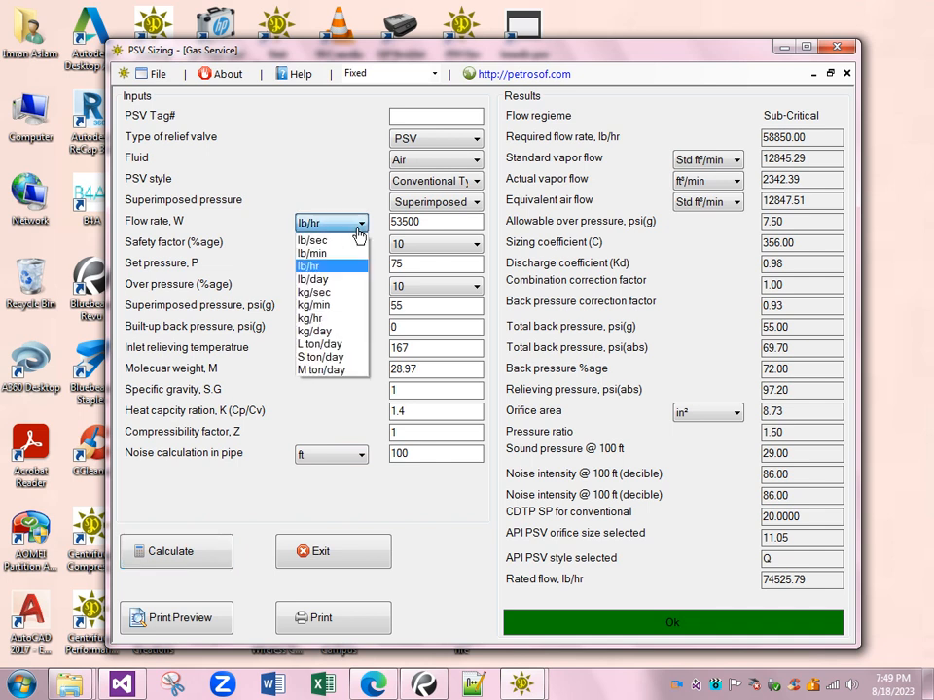
{"action": "left_click", "coordinate": [342, 319]}
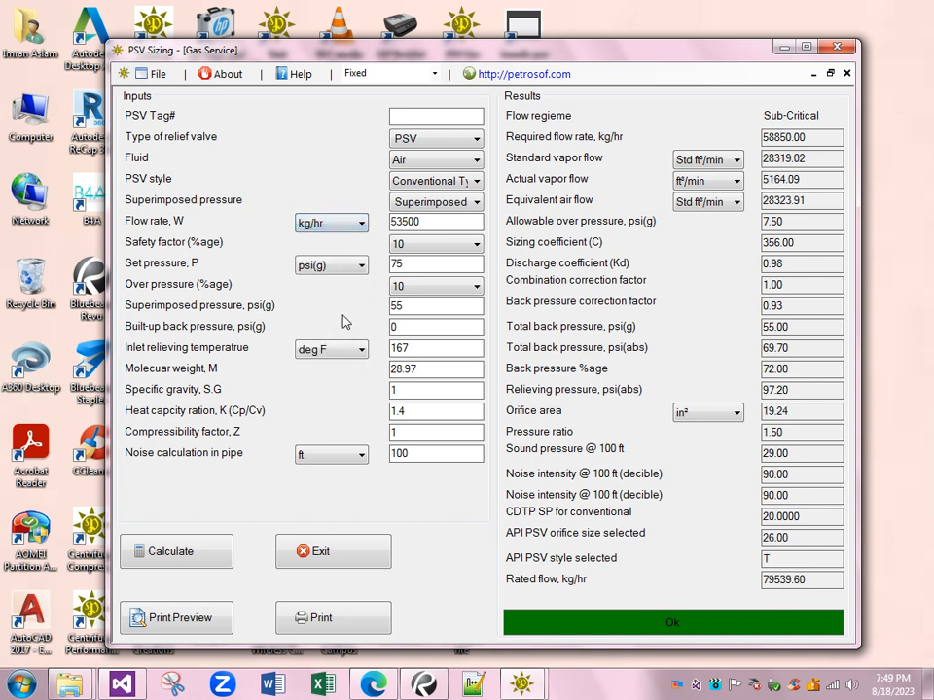
{"action": "left_click", "coordinate": [362, 268]}
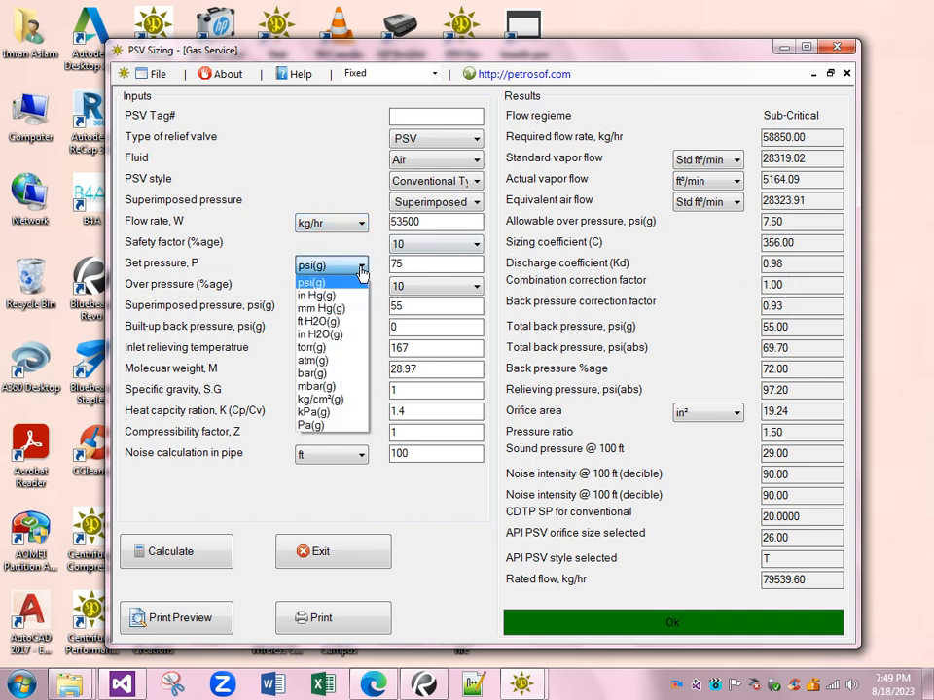
{"action": "left_click", "coordinate": [343, 362]}
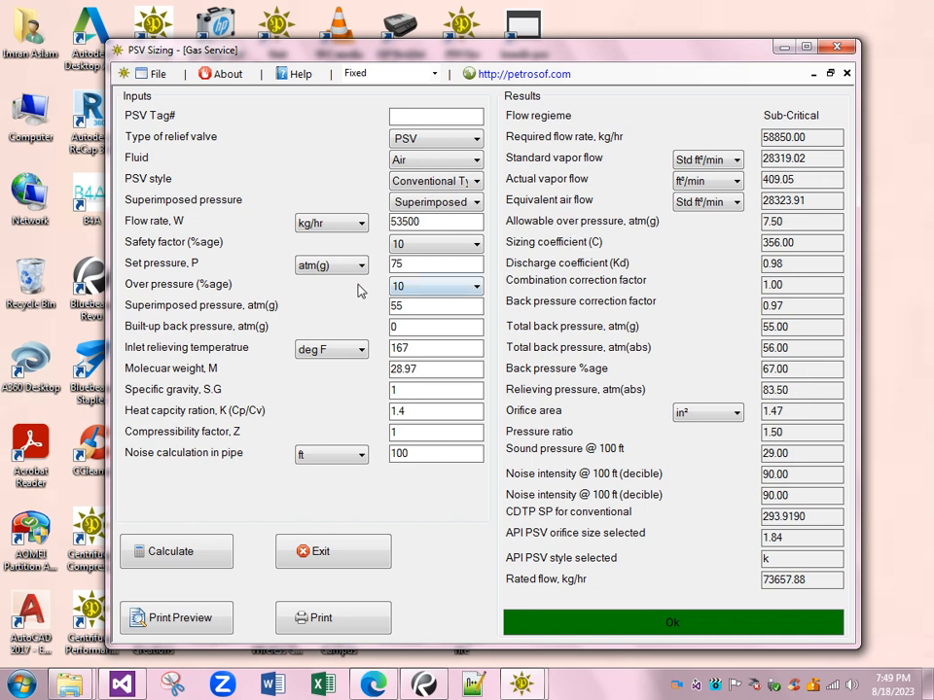
{"action": "left_click", "coordinate": [468, 182]}
{"action": "left_click", "coordinate": [467, 195]}
{"action": "left_click", "coordinate": [469, 204]}
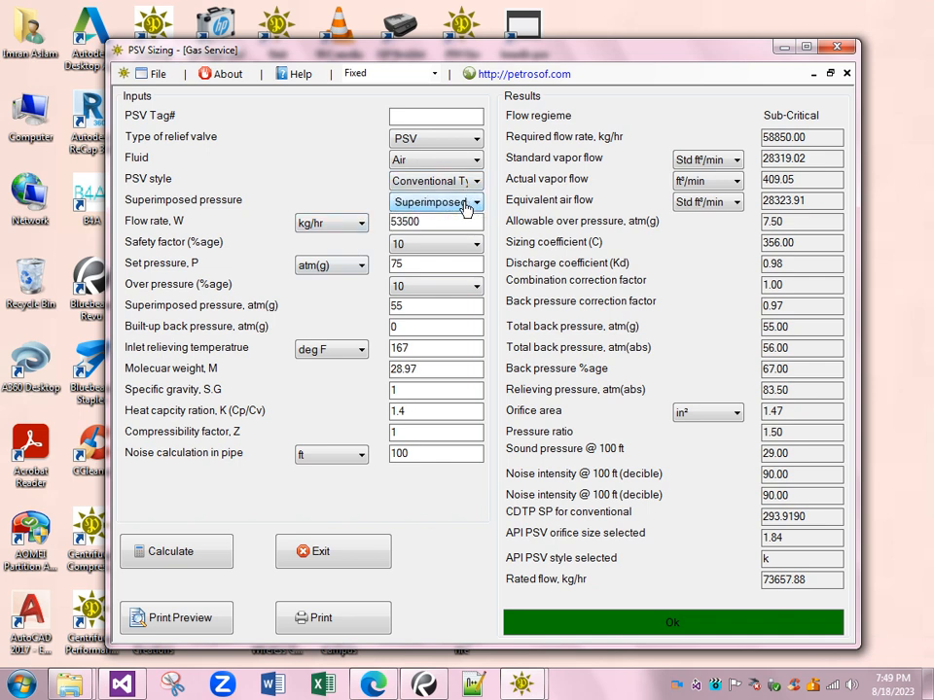
- Show the results in Standard, Scientific and Round number formats in turn, and restore the Fixed format
{"action": "left_click", "coordinate": [411, 73]}
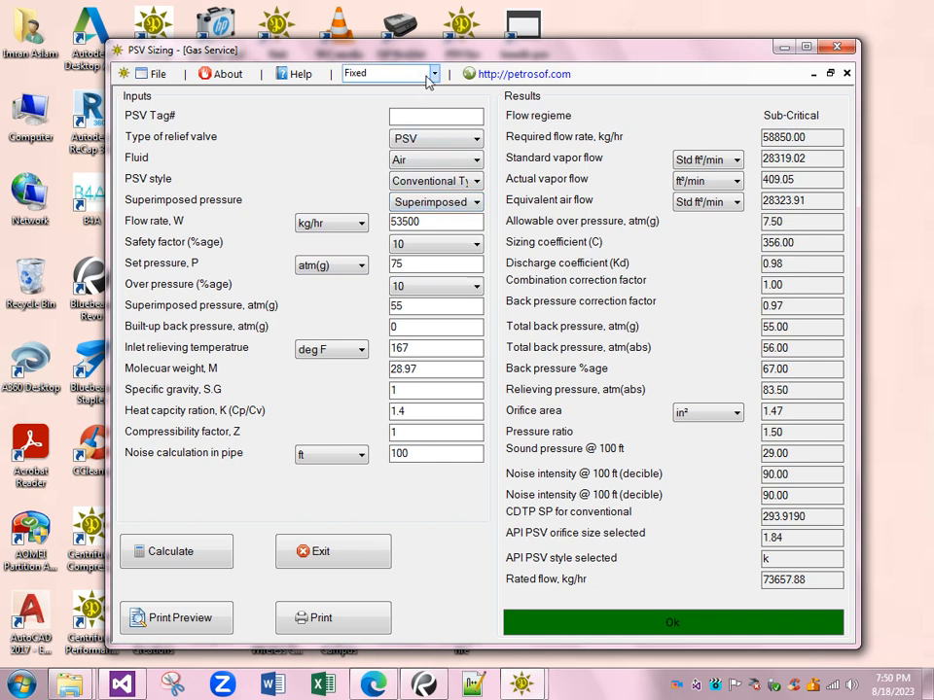
{"action": "left_click", "coordinate": [434, 75]}
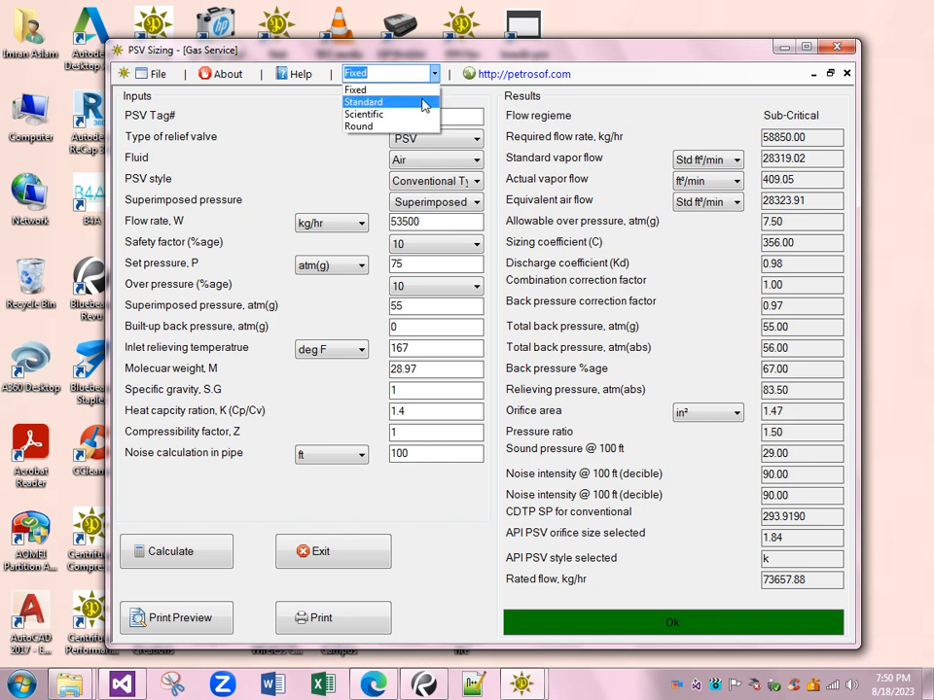
{"action": "left_click", "coordinate": [425, 102]}
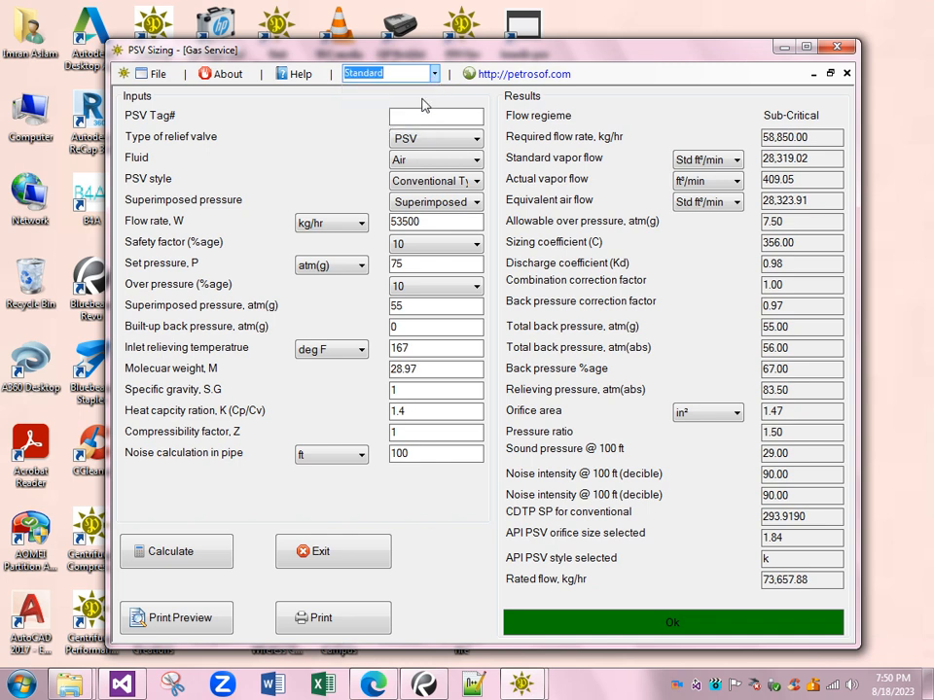
{"action": "left_click", "coordinate": [434, 74]}
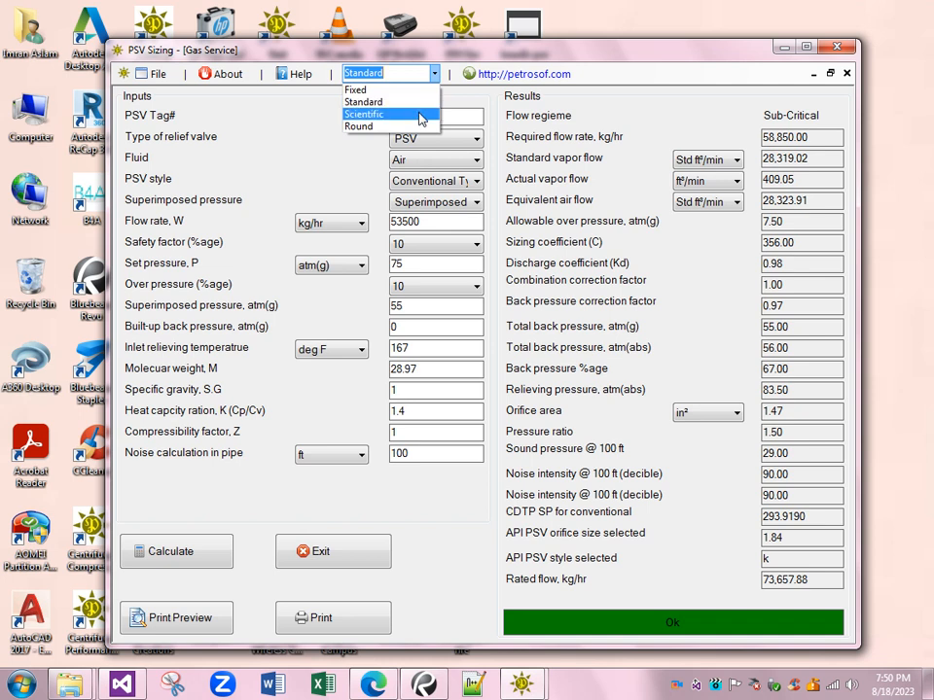
{"action": "left_click", "coordinate": [420, 115]}
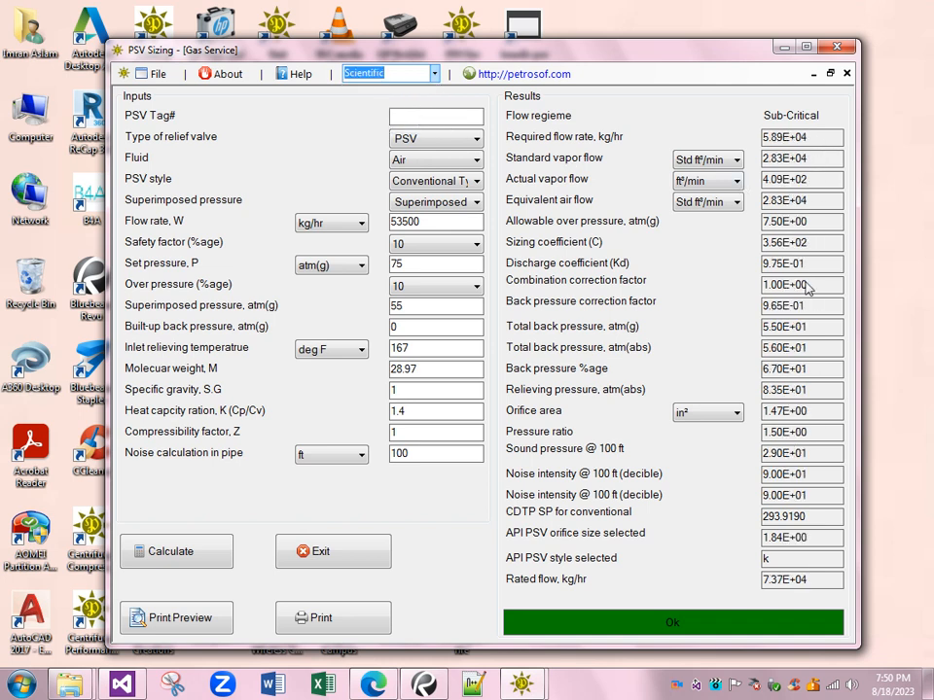
{"action": "left_click", "coordinate": [434, 74]}
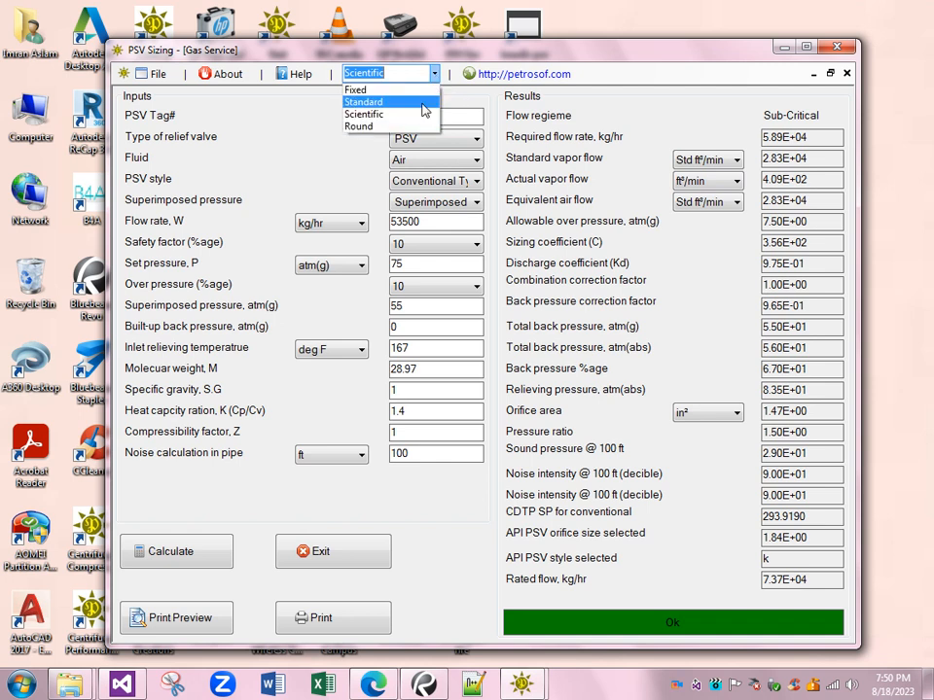
{"action": "left_click", "coordinate": [420, 126]}
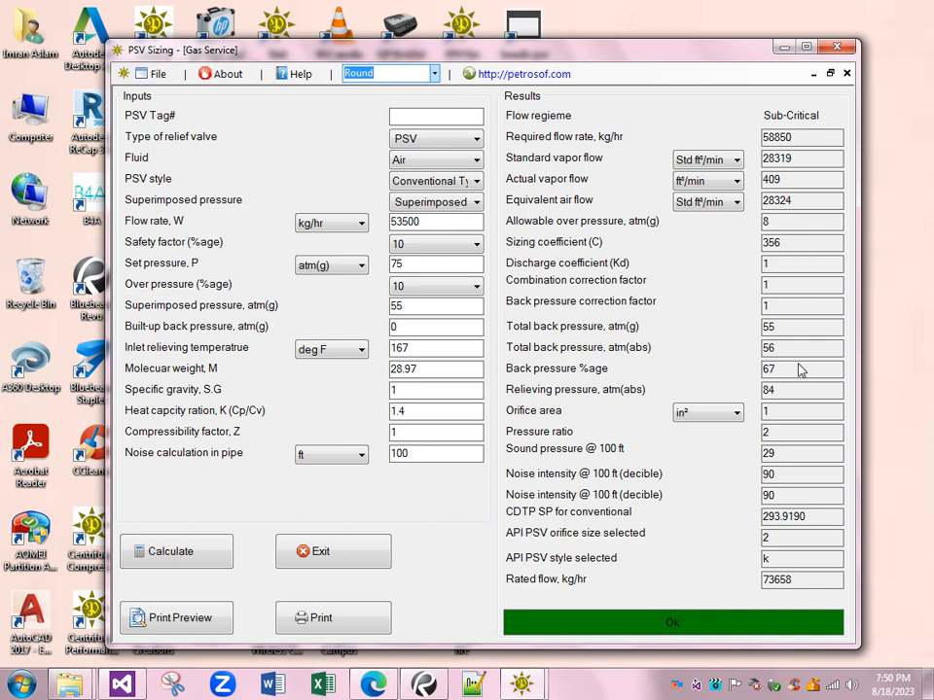
{"action": "left_click", "coordinate": [434, 75]}
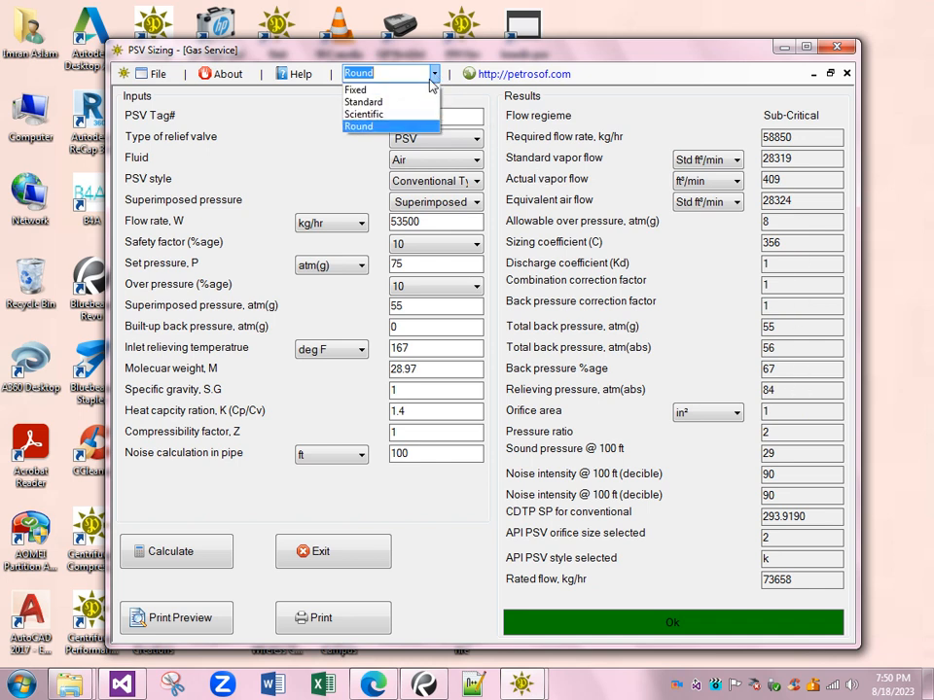
{"action": "left_click", "coordinate": [430, 89]}
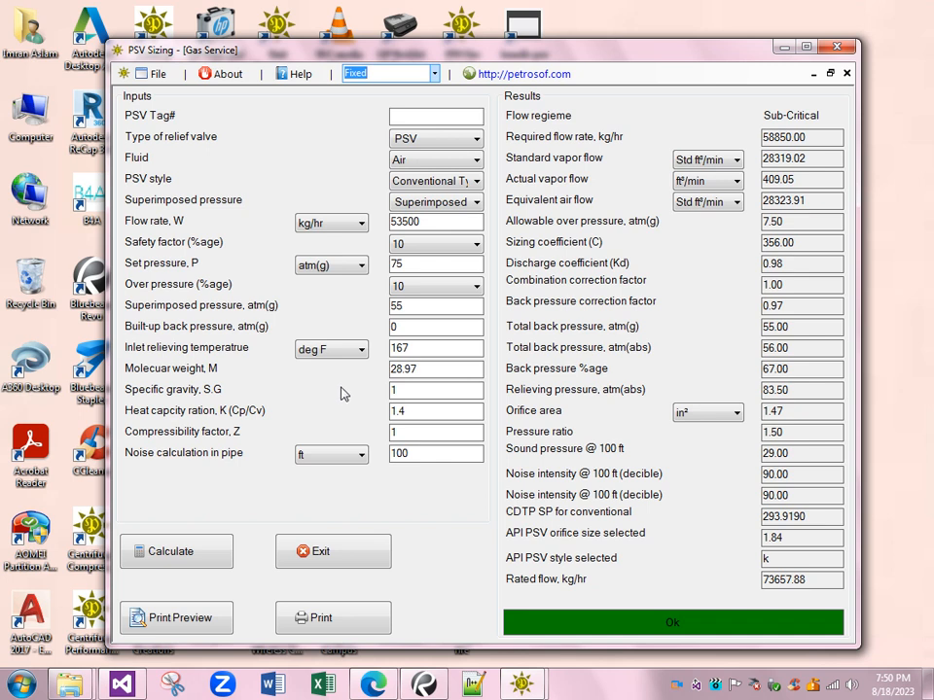
- Open the print preview of the gas service report and examine the inputs and results on both pages
{"action": "left_click", "coordinate": [221, 623]}
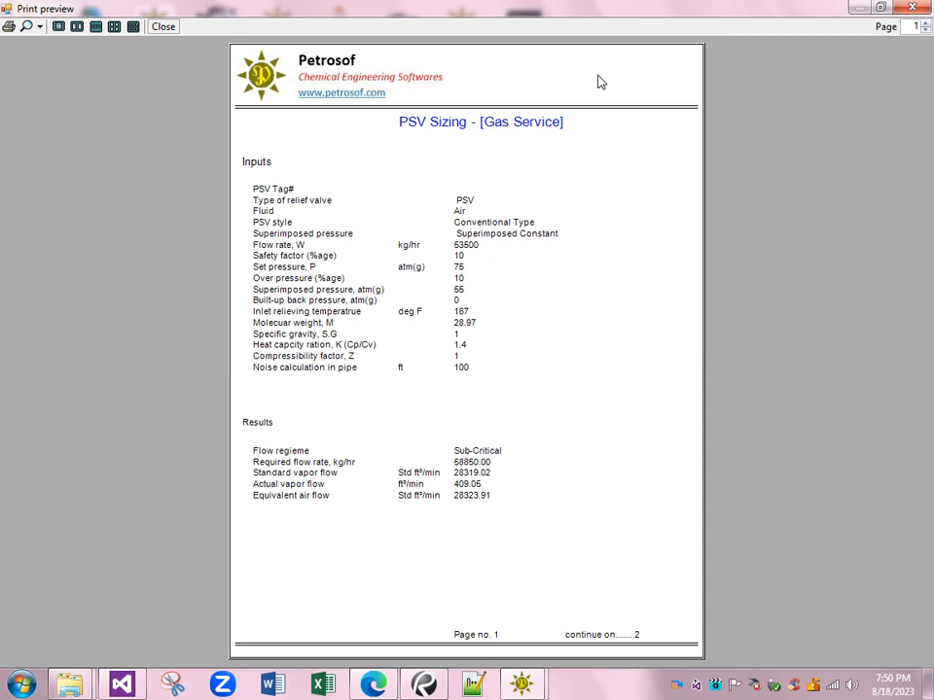
{"action": "left_click", "coordinate": [926, 24]}
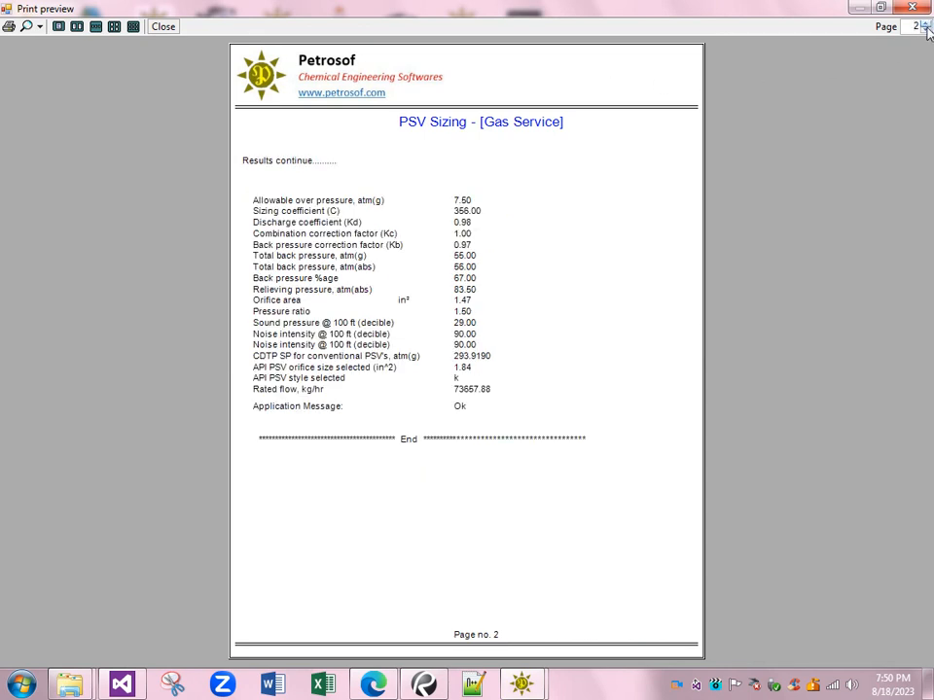
{"action": "left_click", "coordinate": [926, 32]}
{"action": "left_click", "coordinate": [926, 25]}
{"action": "left_click", "coordinate": [926, 32]}
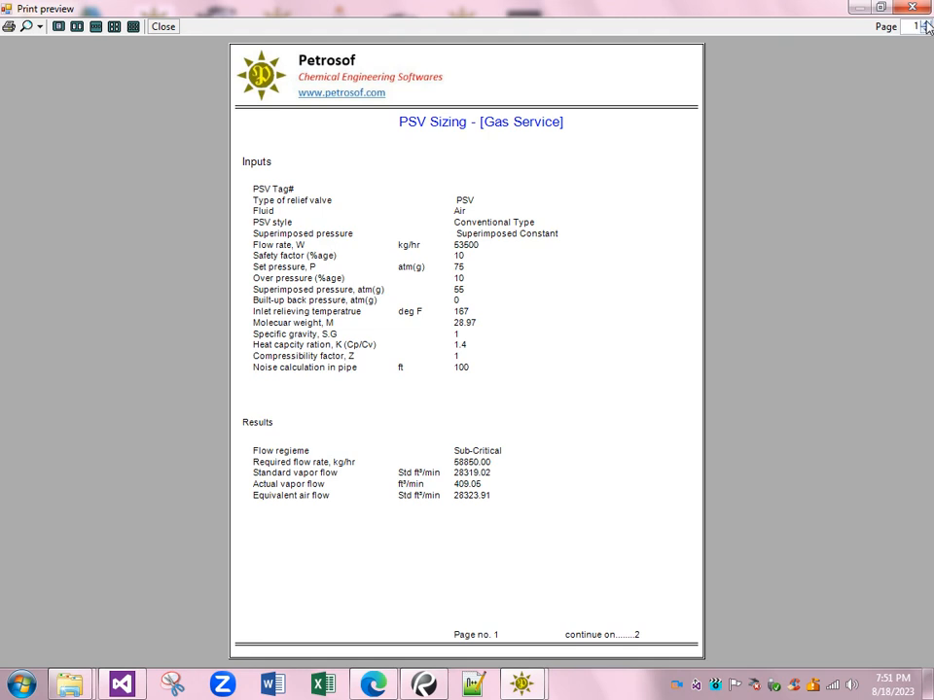
{"action": "left_click", "coordinate": [927, 24]}
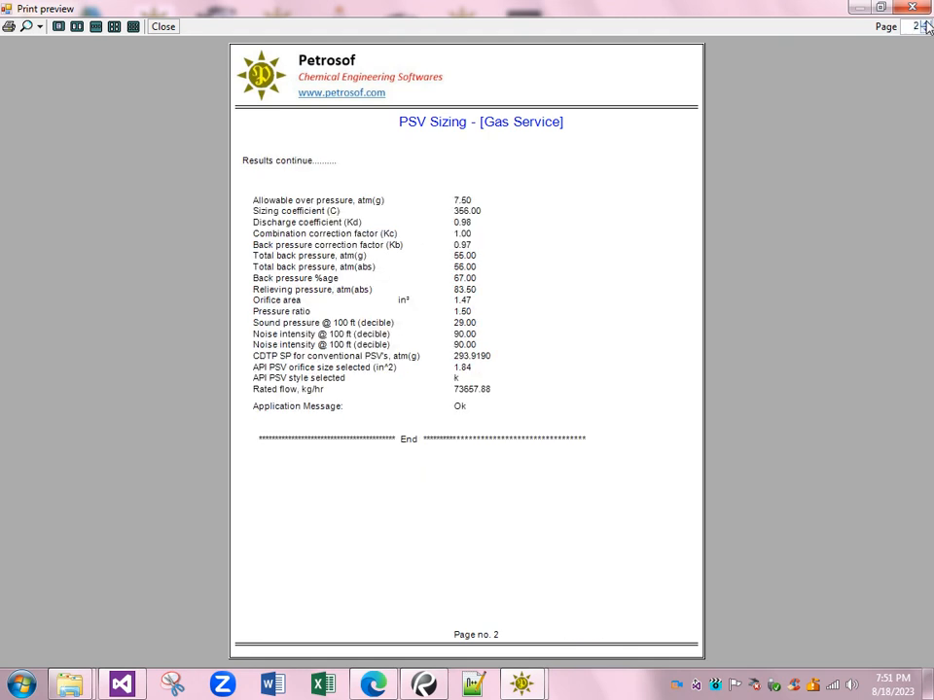
{"action": "left_click", "coordinate": [926, 31]}
{"action": "left_click", "coordinate": [927, 25]}
{"action": "left_click", "coordinate": [926, 31]}
{"action": "left_click", "coordinate": [927, 26]}
{"action": "left_click", "coordinate": [926, 31]}
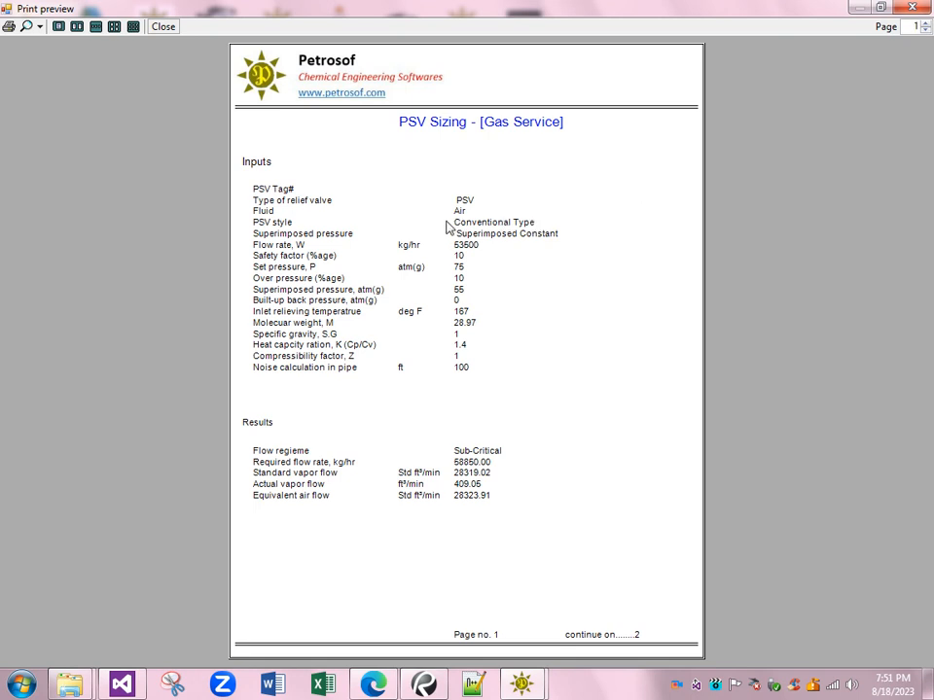
- Print the previewed report to a PDF file named document on the Desktop, replacing the existing file
{"action": "left_click", "coordinate": [7, 27]}
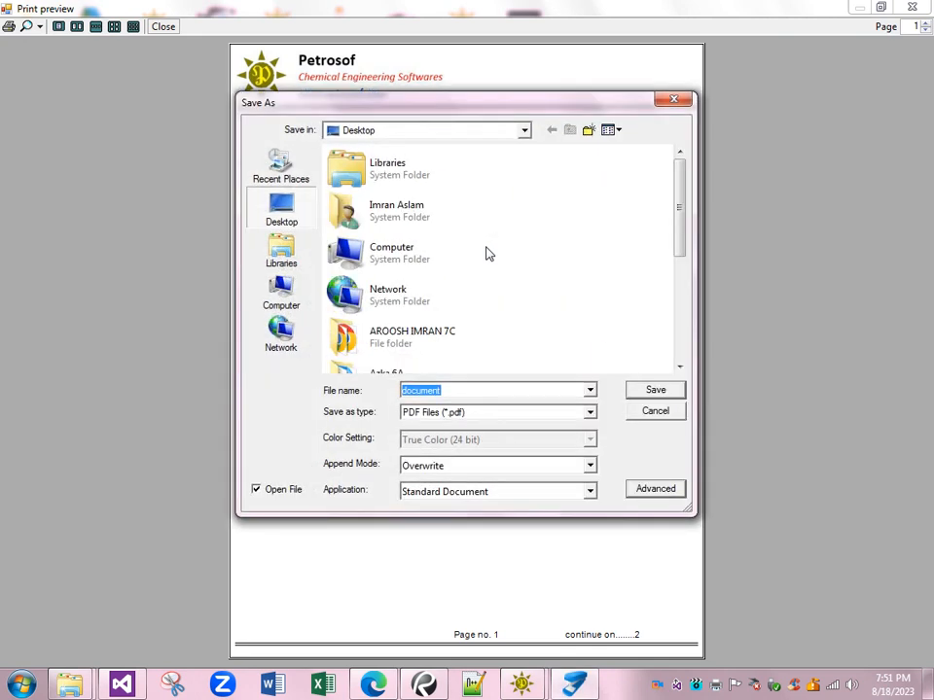
{"action": "left_click", "coordinate": [654, 389]}
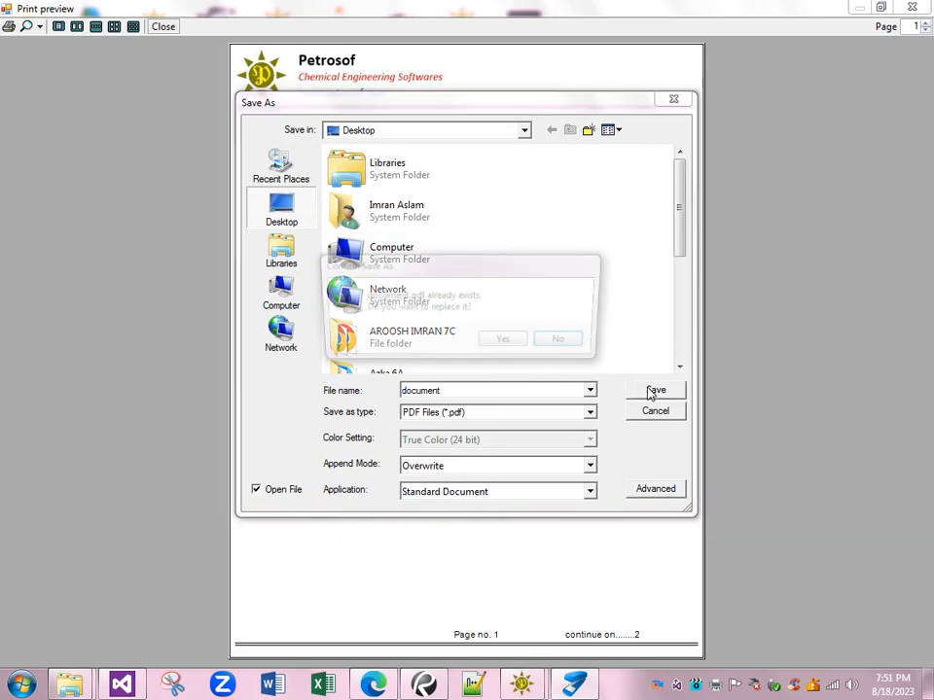
{"action": "left_click", "coordinate": [507, 343]}
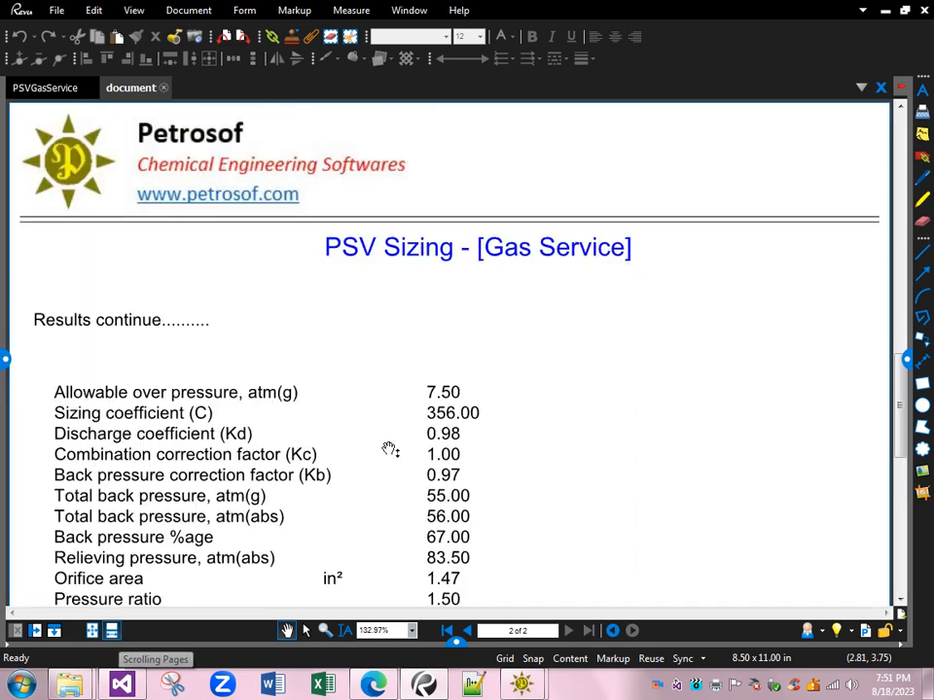
- Examine the inputs and results on both pages of the exported PDF report
{"action": "scroll", "coordinate": [388, 449], "scroll_direction": "up", "scroll_amount": 5}
{"action": "scroll", "coordinate": [642, 323], "scroll_direction": "down", "scroll_amount": 6}
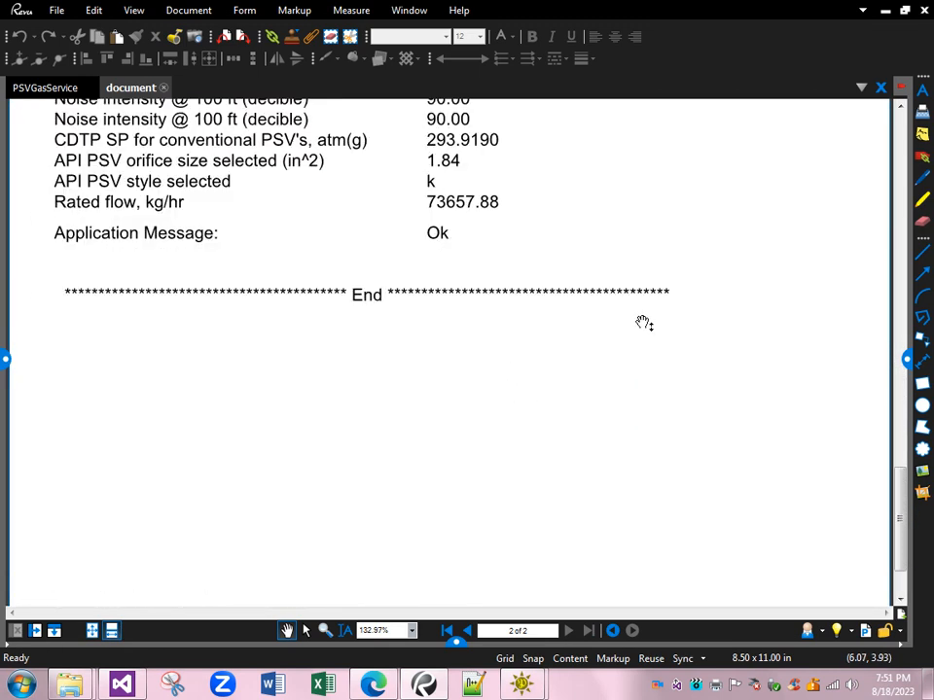
{"action": "scroll", "coordinate": [643, 323], "scroll_direction": "up", "scroll_amount": 7}
{"action": "scroll", "coordinate": [644, 323], "scroll_direction": "up", "scroll_amount": 10}
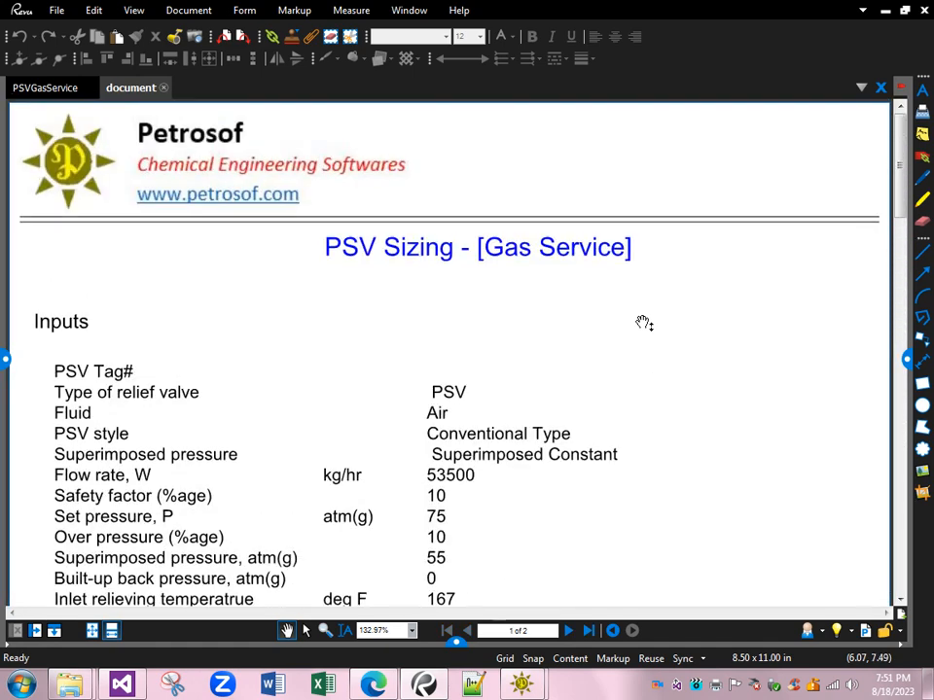
{"action": "scroll", "coordinate": [567, 302], "scroll_direction": "down", "scroll_amount": 1}
{"action": "scroll", "coordinate": [569, 302], "scroll_direction": "down", "scroll_amount": 15}
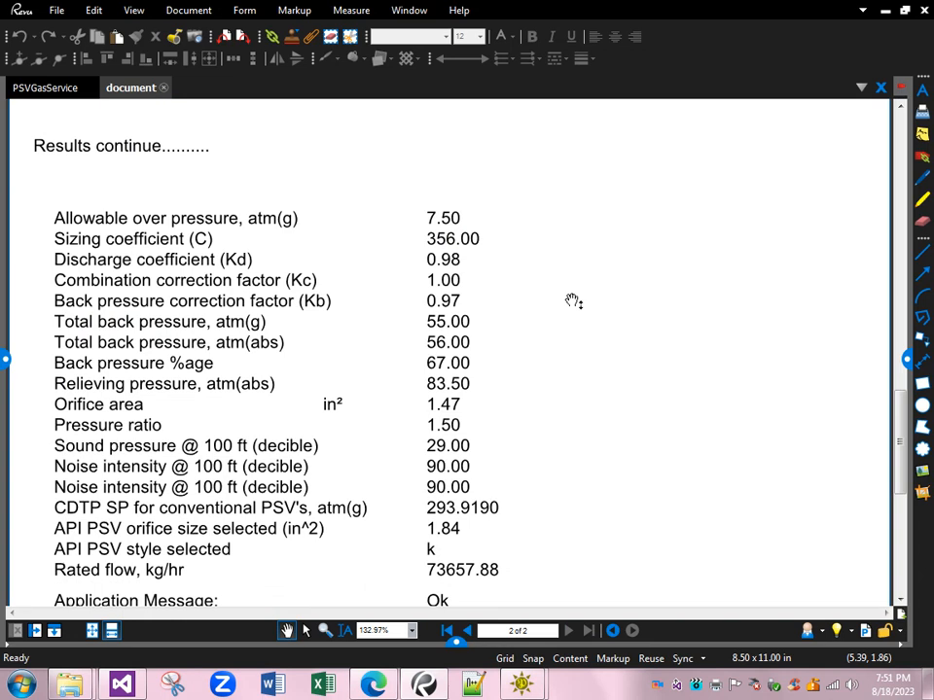
{"action": "scroll", "coordinate": [573, 302], "scroll_direction": "down", "scroll_amount": 5}
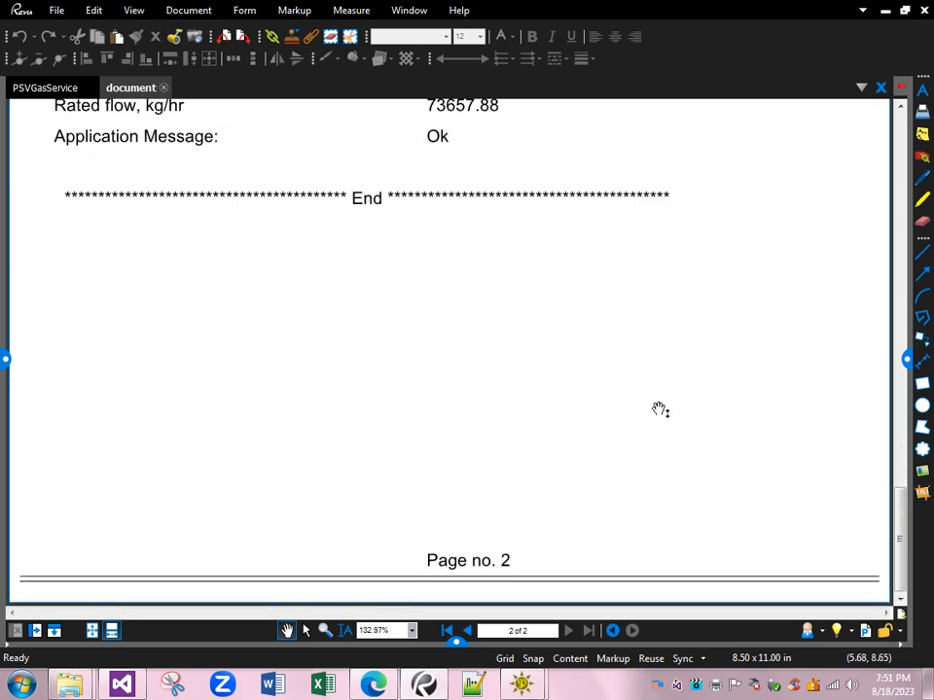
- Switch back to the PSV Sizing print preview, close it, and move the Gas Service window slightly up and left
{"action": "left_click", "coordinate": [930, 684]}
{"action": "left_click", "coordinate": [531, 689]}
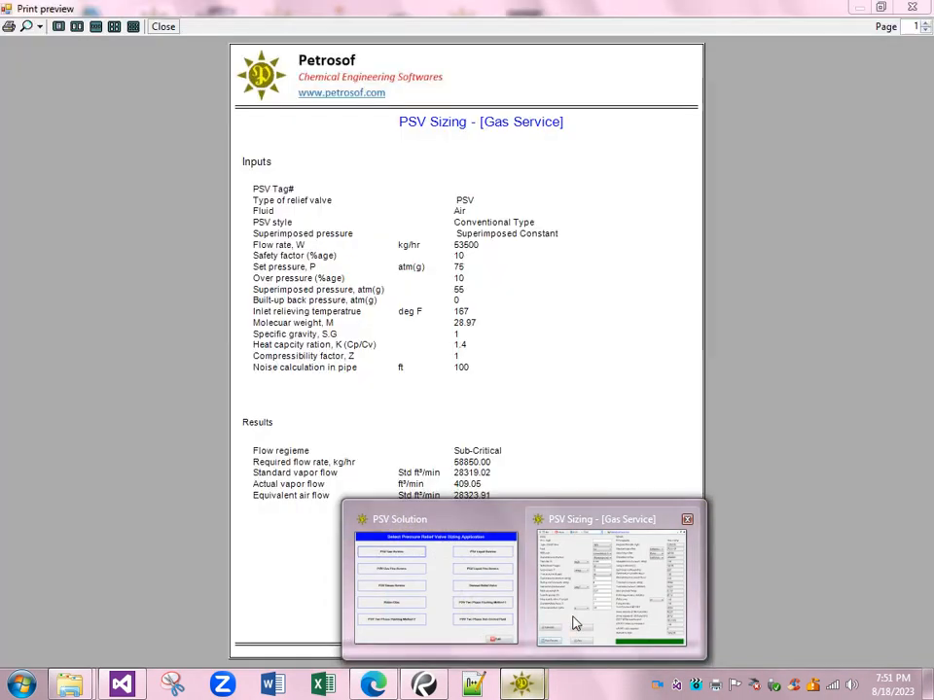
{"action": "left_click", "coordinate": [574, 623]}
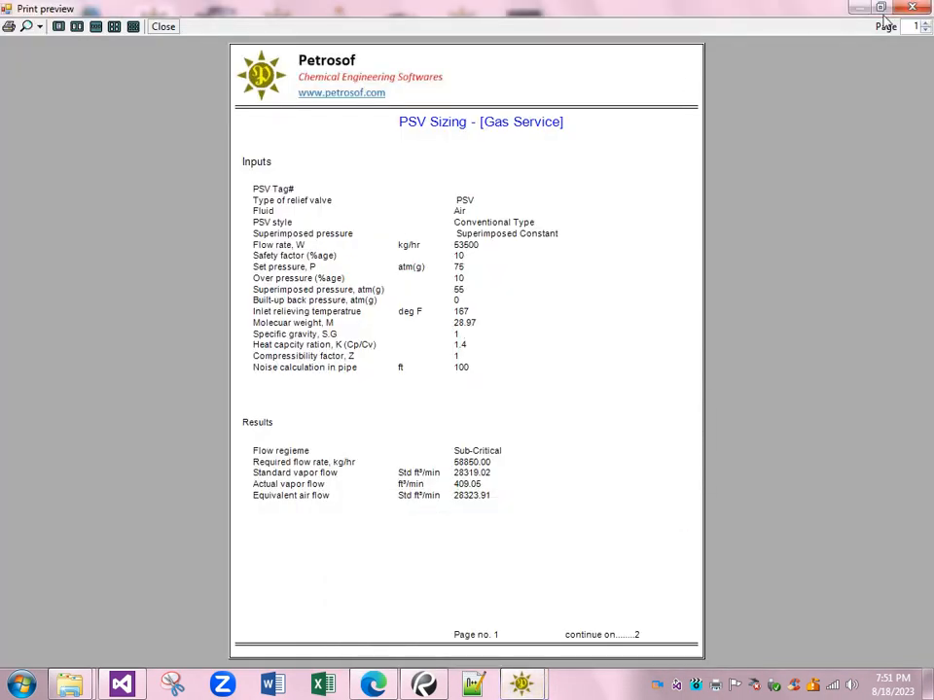
{"action": "left_click", "coordinate": [927, 9]}
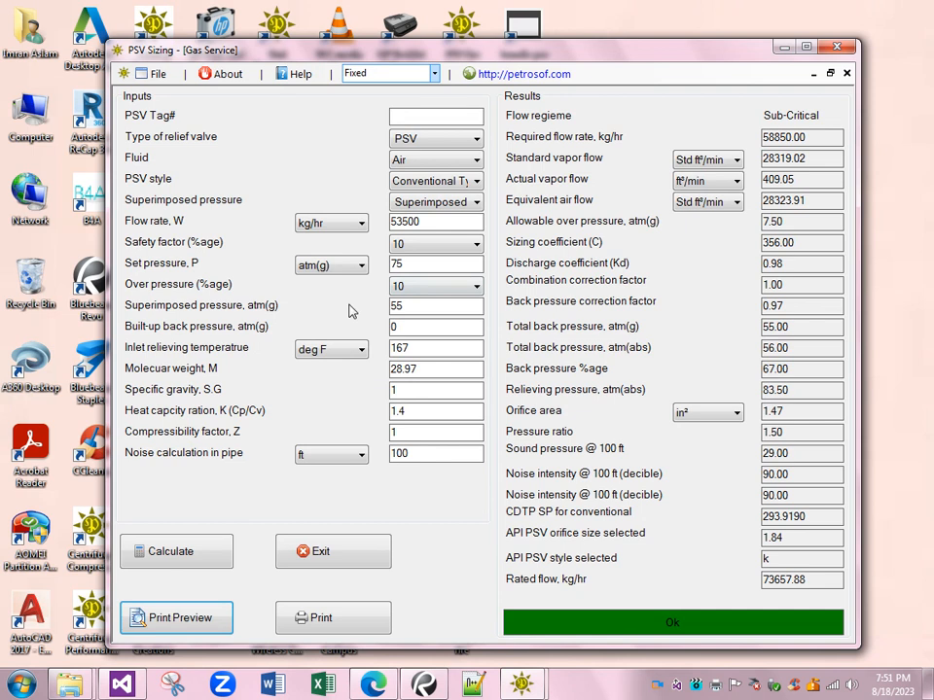
{"action": "left_click_drag", "start_coordinate": [338, 45], "coordinate": [327, 31]}
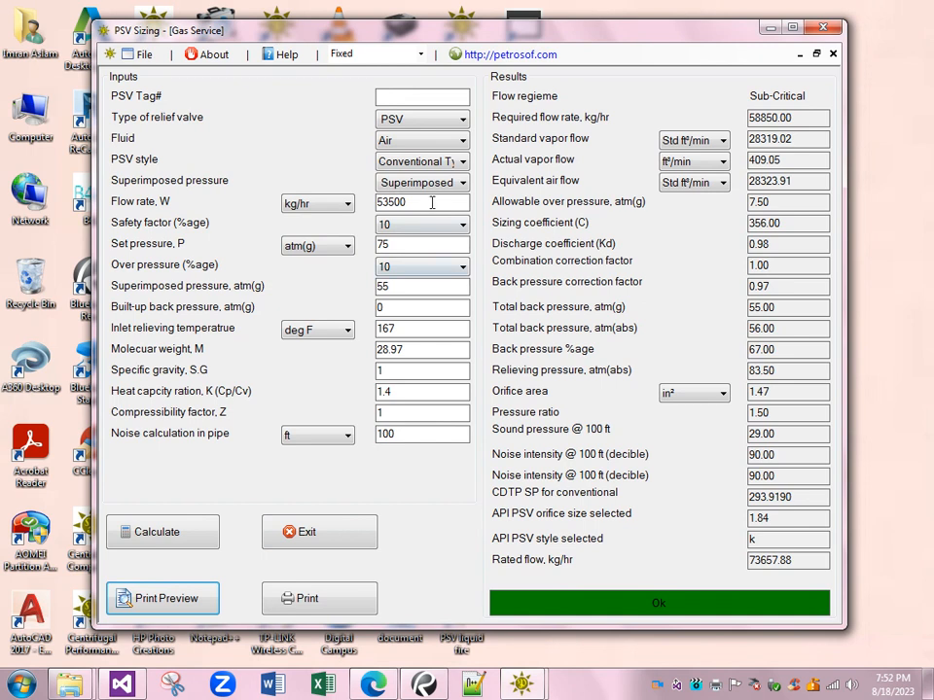
- Bring up the direct print dialog for the gas service report, view the available printers, and dismiss it without printing
{"action": "left_click", "coordinate": [362, 600]}
{"action": "left_click_drag", "start_coordinate": [263, 55], "coordinate": [427, 120]}
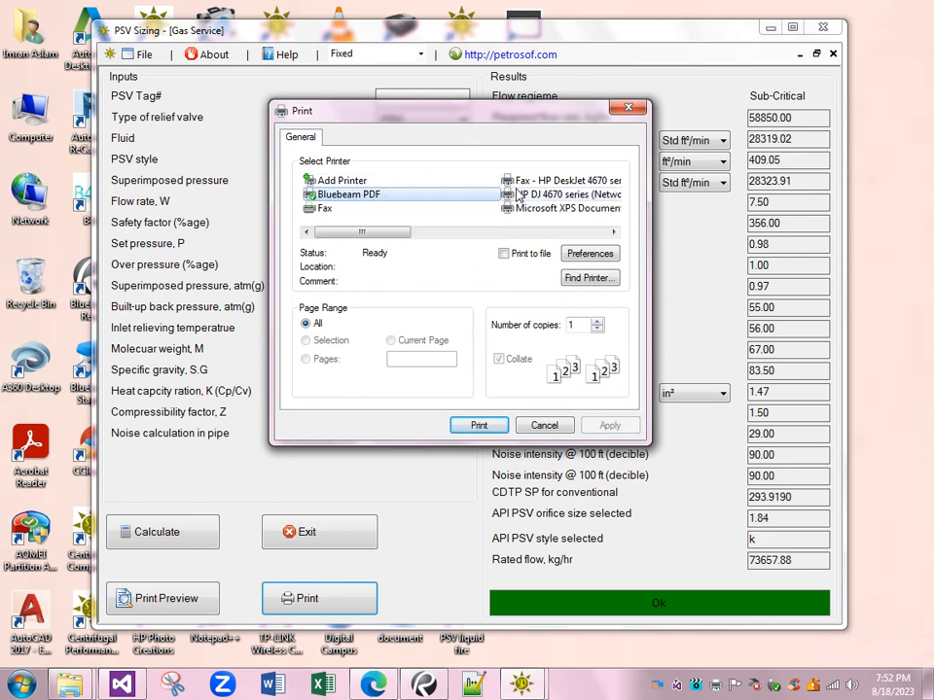
{"action": "left_click", "coordinate": [543, 425]}
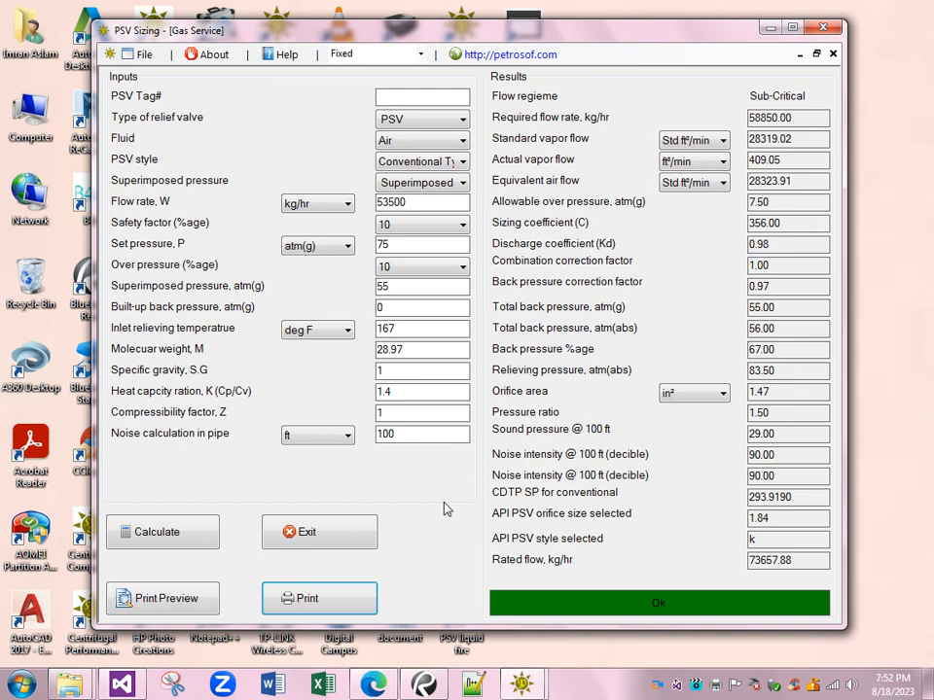
- Run the Save command on the gas service calculation, review the printer choices for its output, and cancel without saving
{"action": "left_click", "coordinate": [142, 61]}
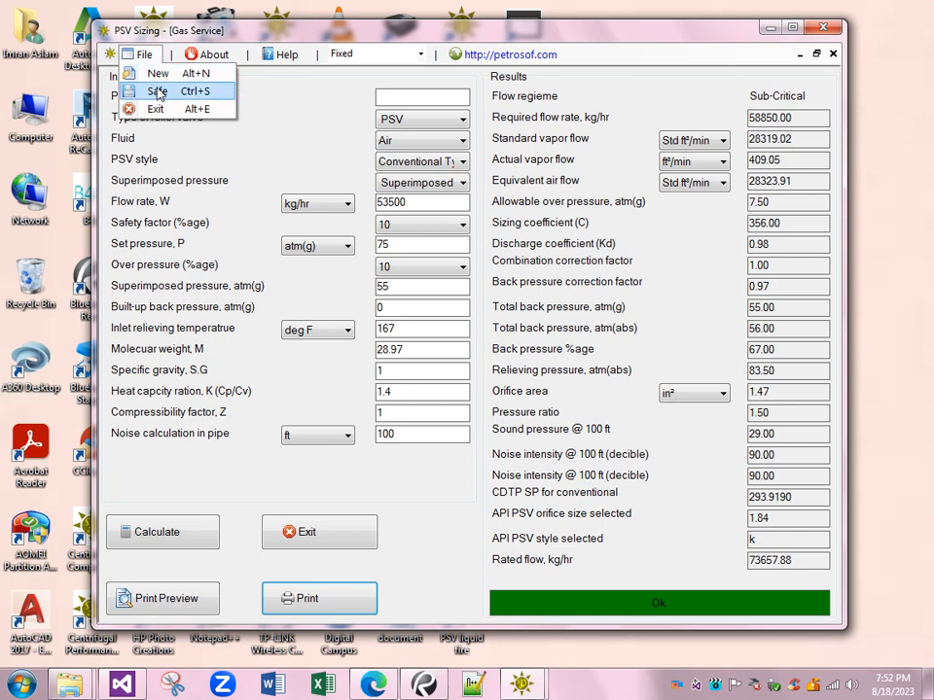
{"action": "left_click", "coordinate": [158, 92]}
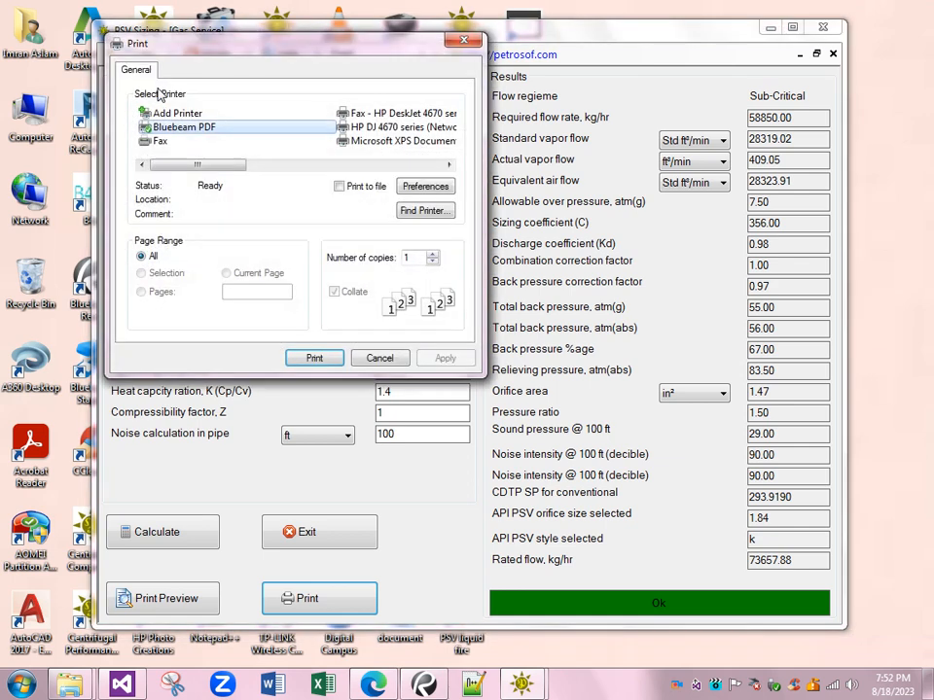
{"action": "left_click_drag", "start_coordinate": [218, 50], "coordinate": [375, 169]}
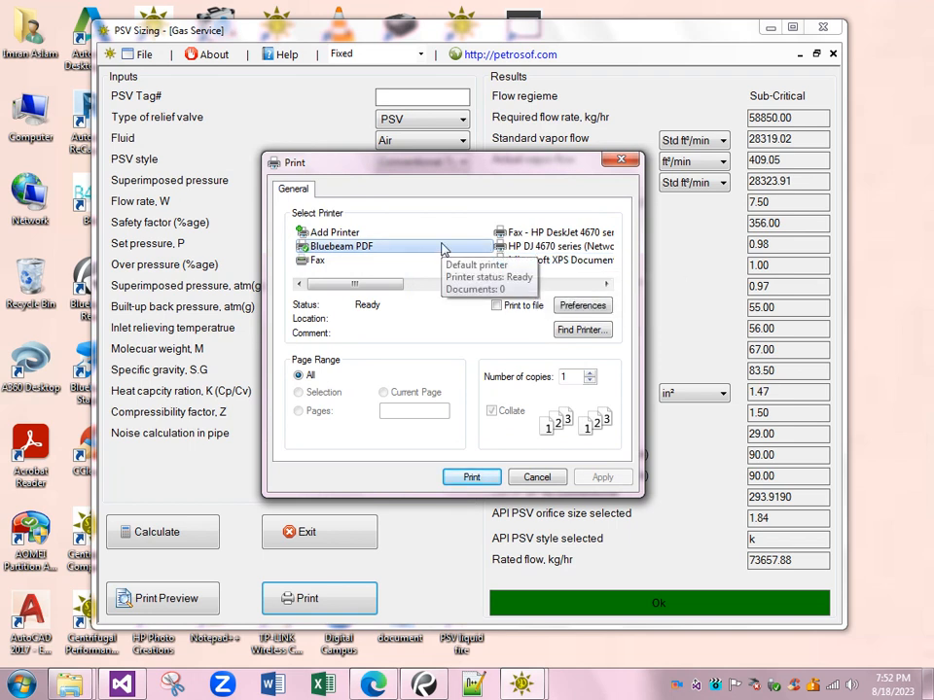
{"action": "left_click", "coordinate": [537, 476]}
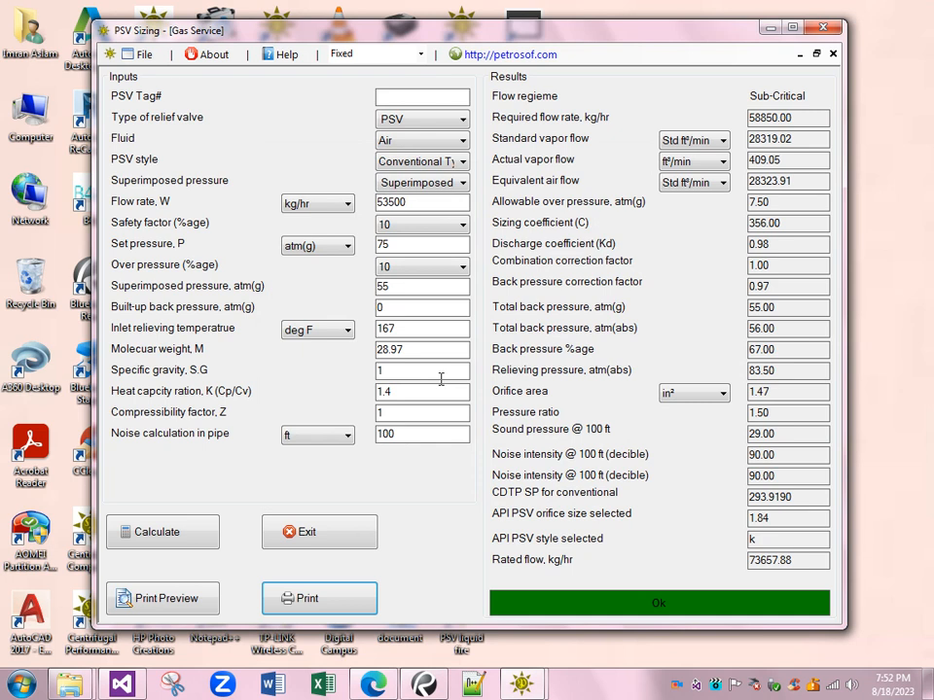